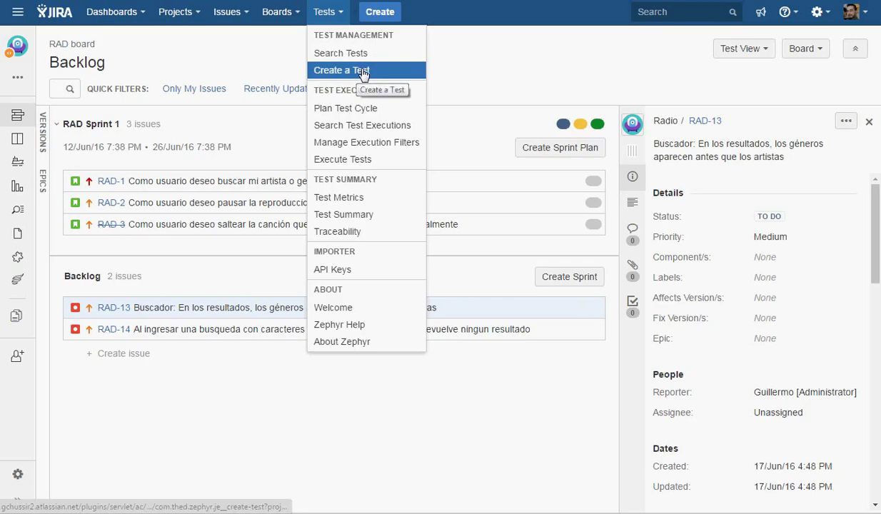
Start a new Test issue with the summary "Abrir la aplicacion" and the description "Verificar que la aplicacion abre"
click(361, 72)
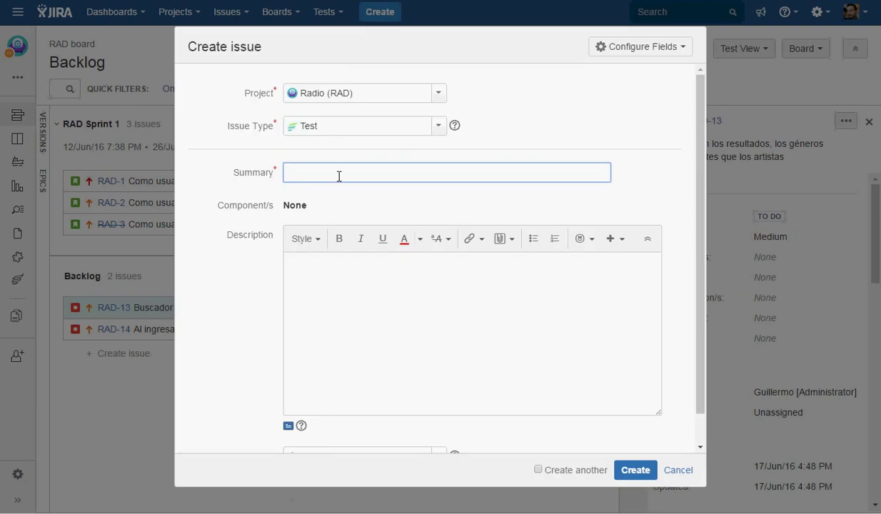
text(Abrir la aplicacion)
key(Tab)
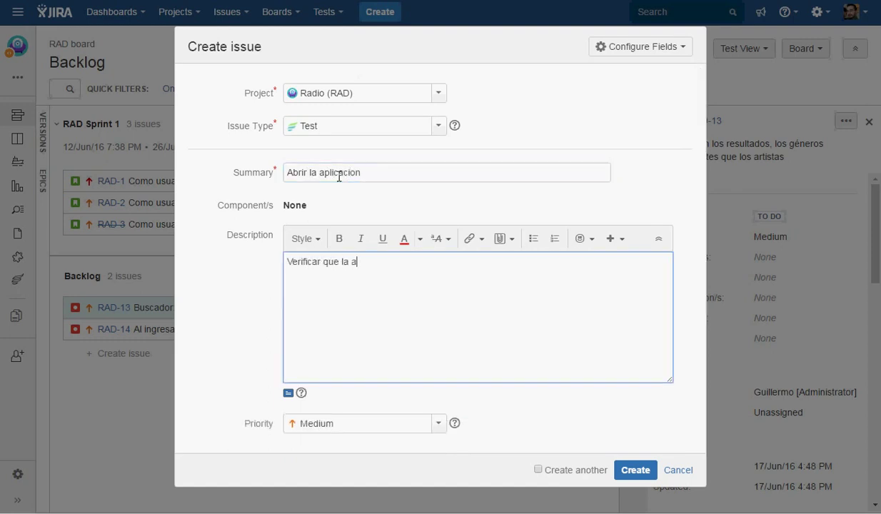
text(Verificar que la aplicacion abre)
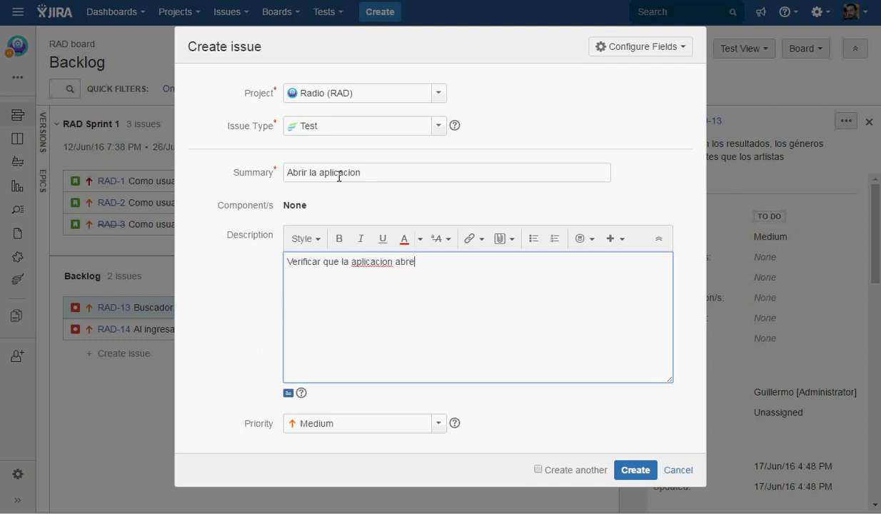
key(ctrl+a)
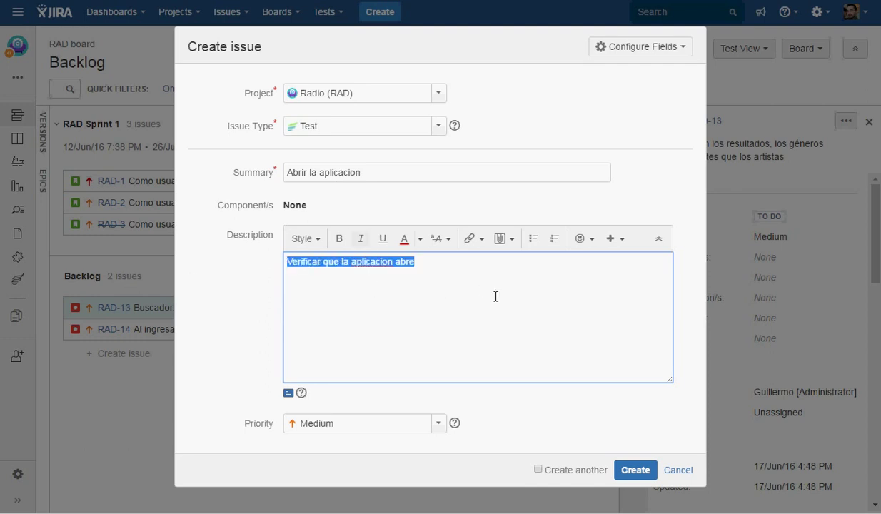
click(495, 295)
click(512, 205)
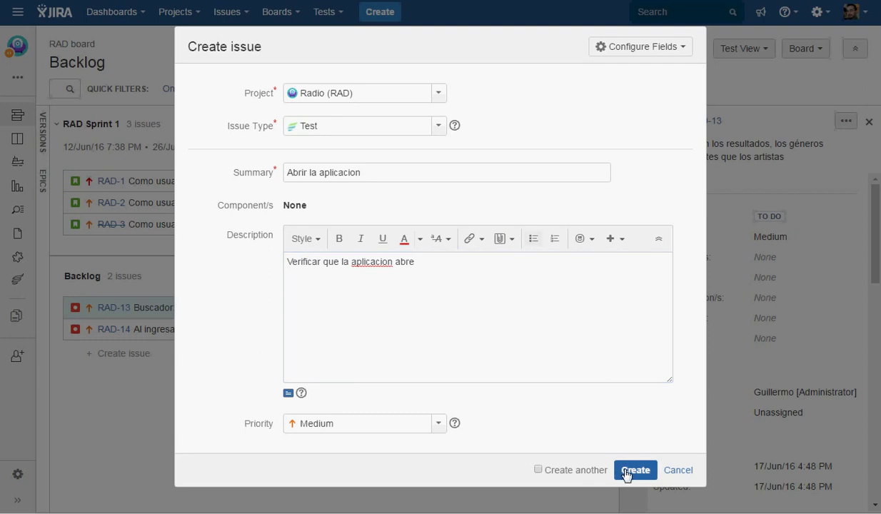
Set the test's priority to Highest and create the issue
click(362, 428)
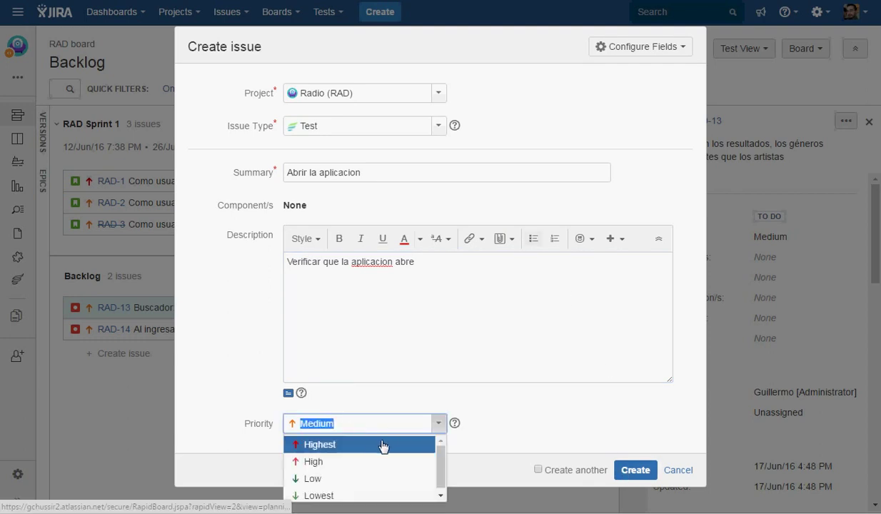
click(381, 445)
click(633, 470)
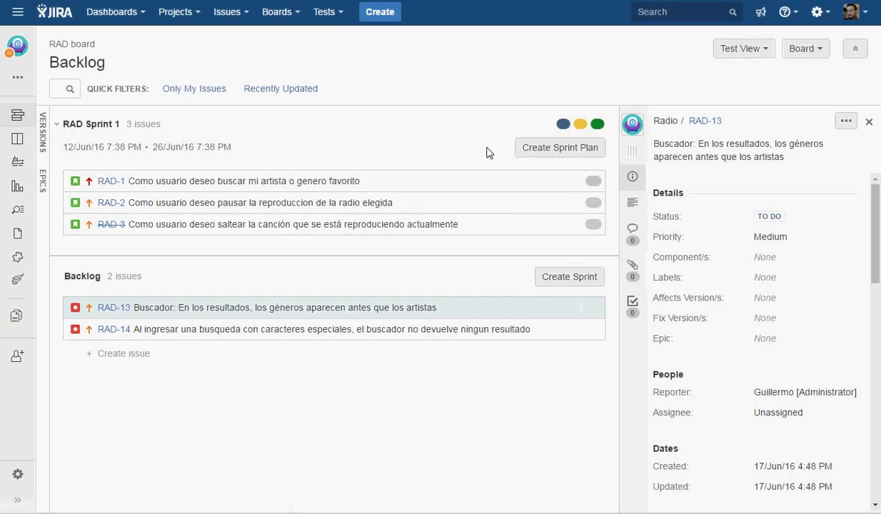
Open the newly created test and enter "Abrir la aplicacion" as its first test step
click(373, 32)
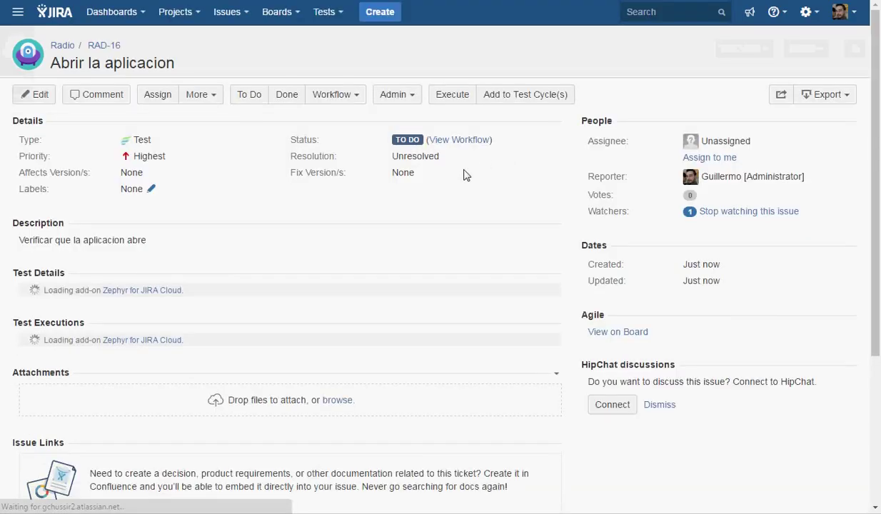
scroll(293, 207, down, 3)
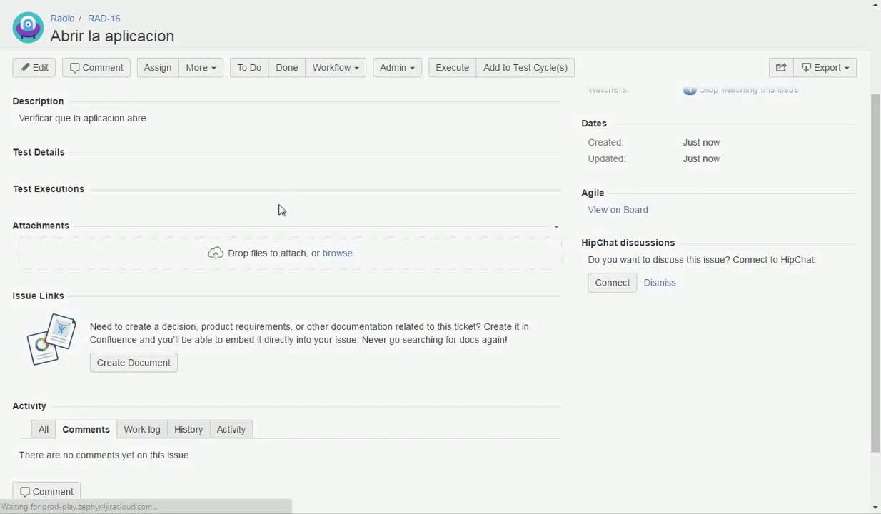
click(102, 227)
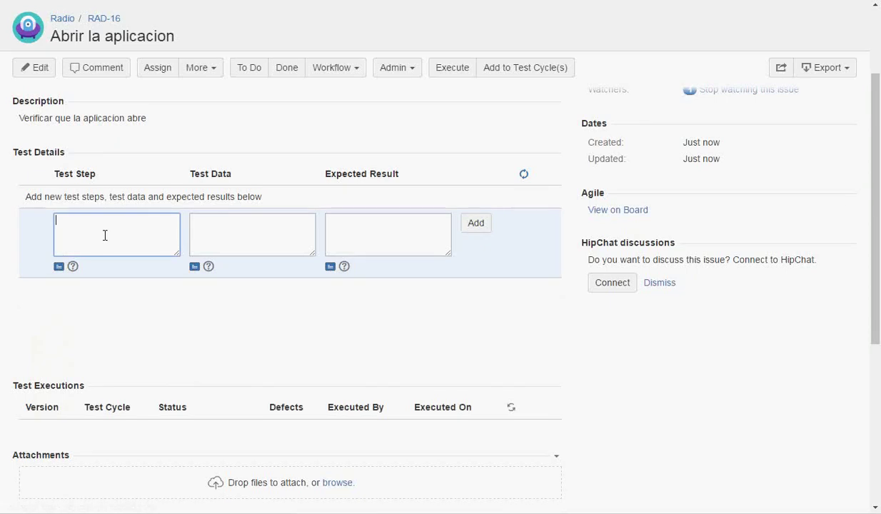
click(303, 231)
click(129, 234)
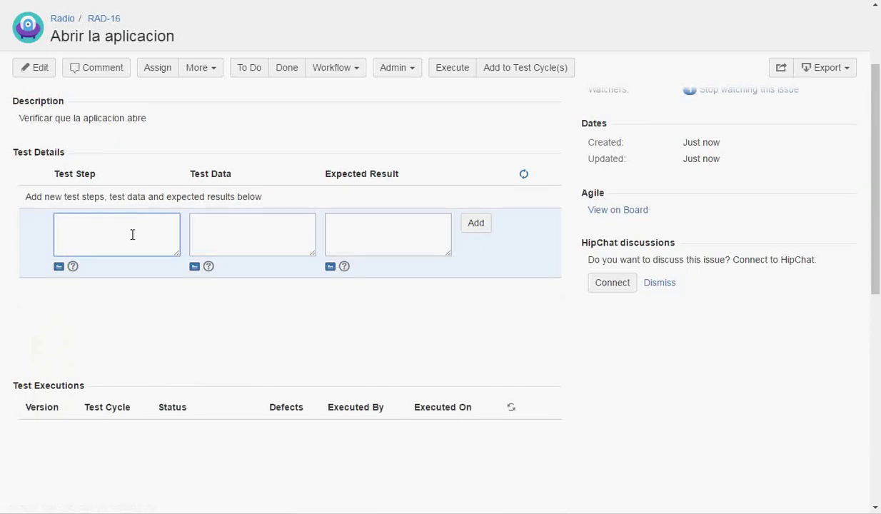
click(278, 236)
click(380, 235)
click(143, 221)
key(BackSpace)
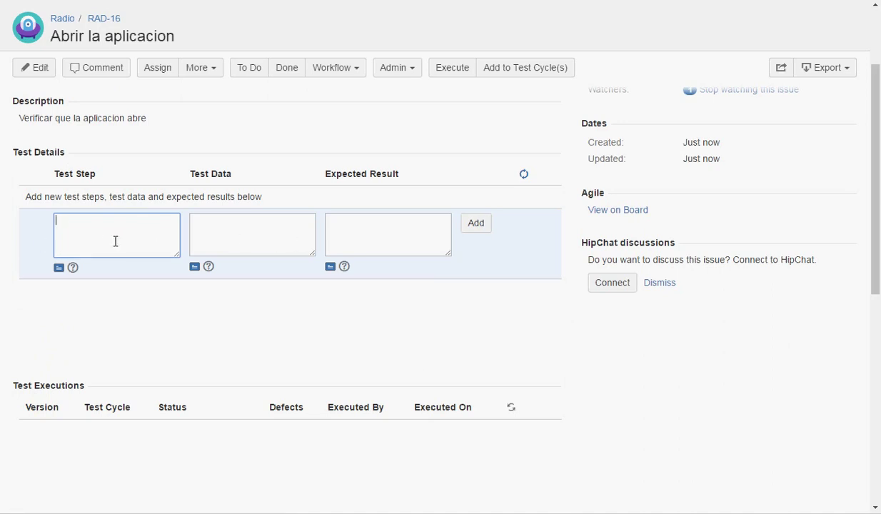
key(ctrl+a)
text(A)
Enter "Deberia mostrarse el splash" as the expected result and add the step to the test
click(381, 236)
text(Deberia )
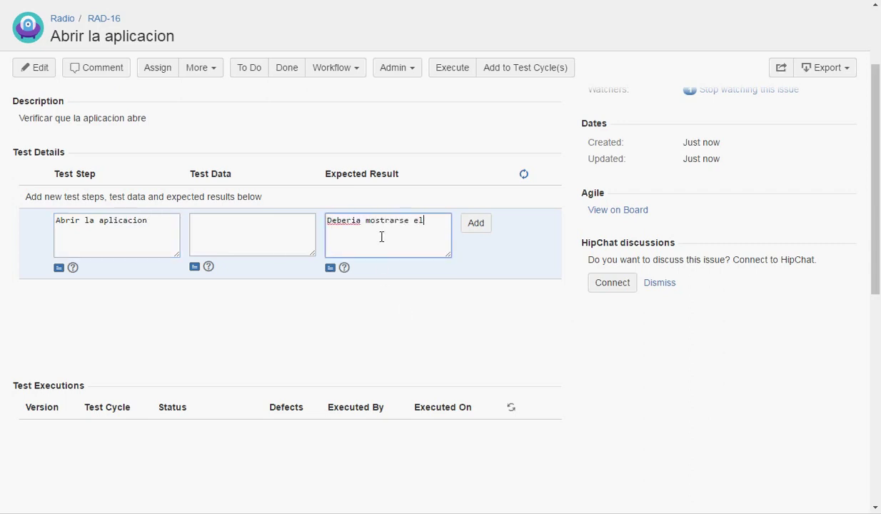
text(mostrarse el splash)
click(471, 225)
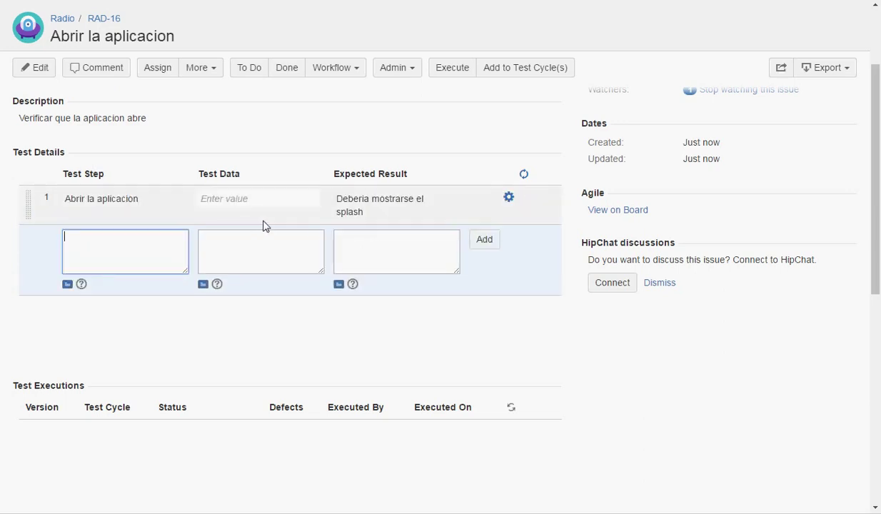
Create a test cycle for version 1.1 named "Smoke Test" with the description "Verificar la estabilidad de la aplicacion"
scroll(403, 237, up, 2)
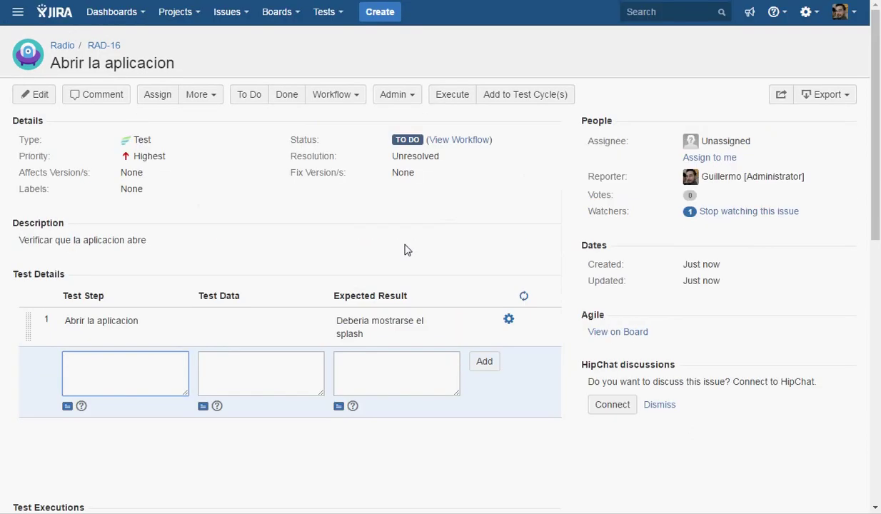
click(329, 22)
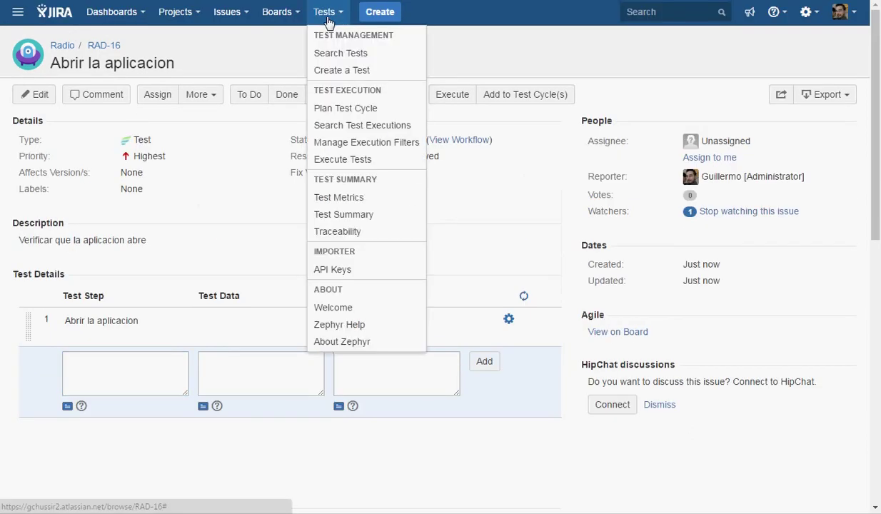
click(364, 112)
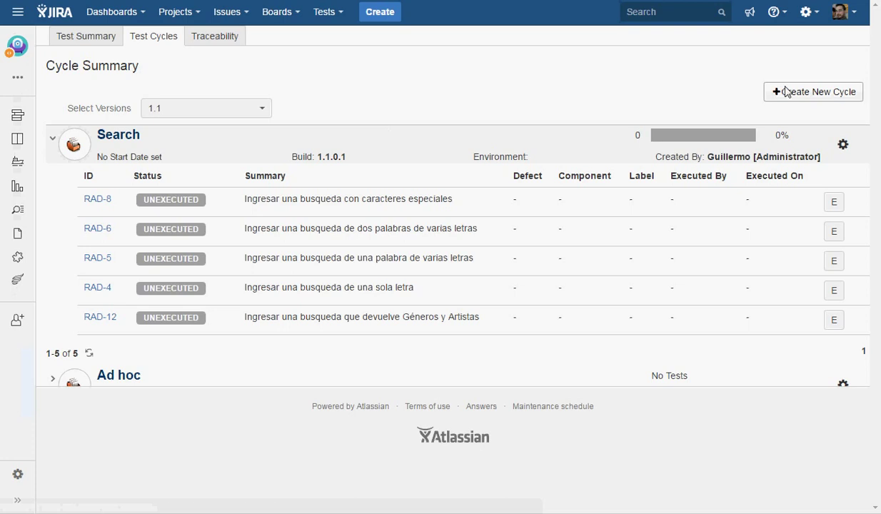
click(785, 92)
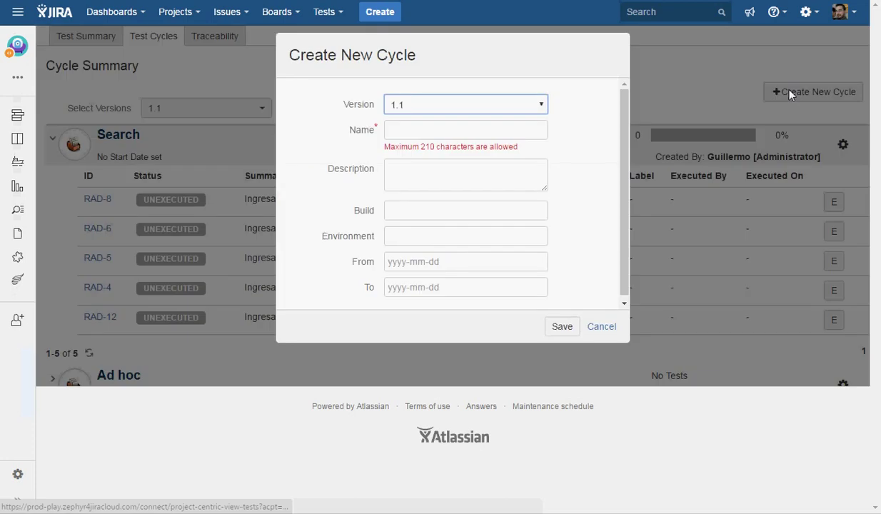
click(468, 133)
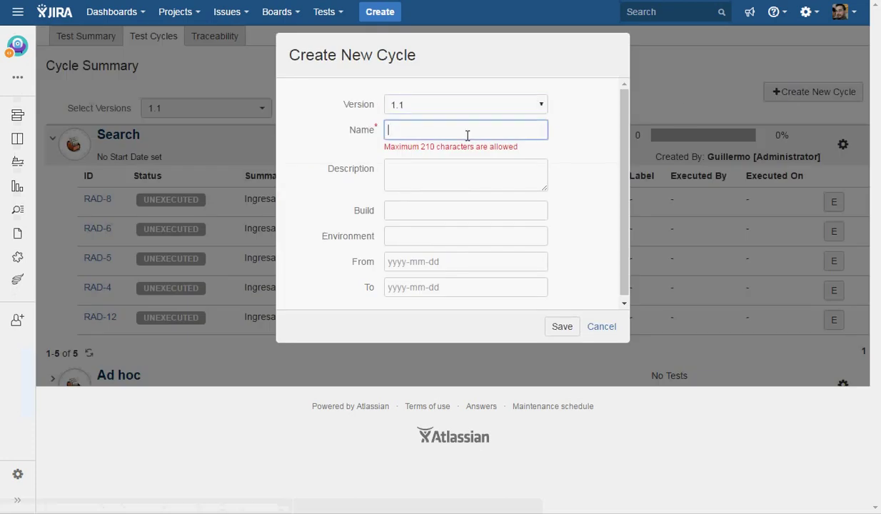
text(Smoke Test)
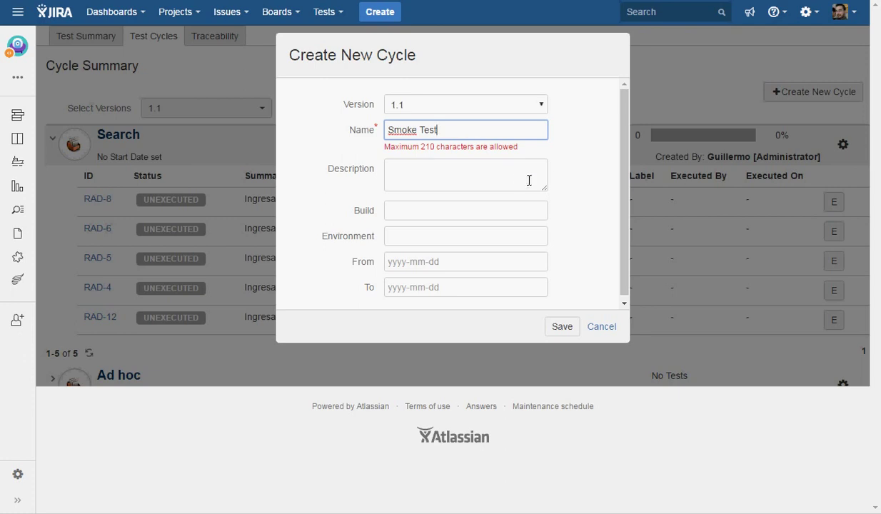
click(541, 183)
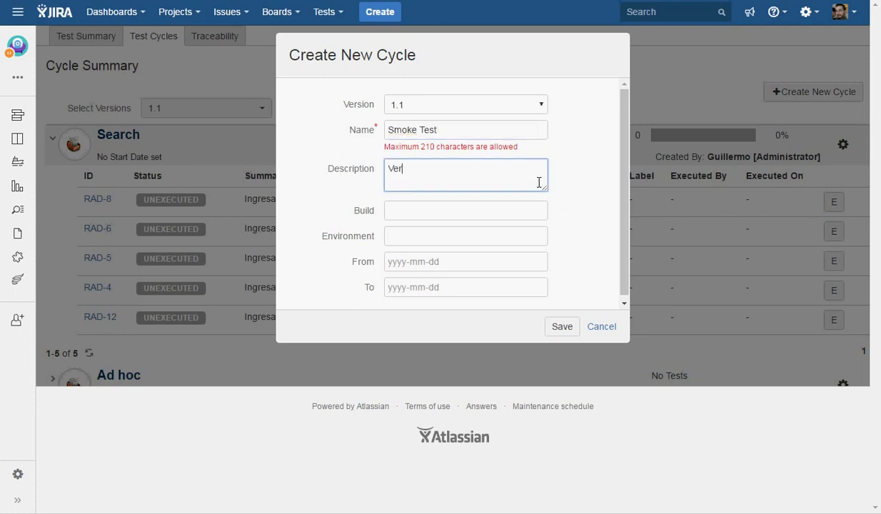
text(Verificar la estabilidad de)
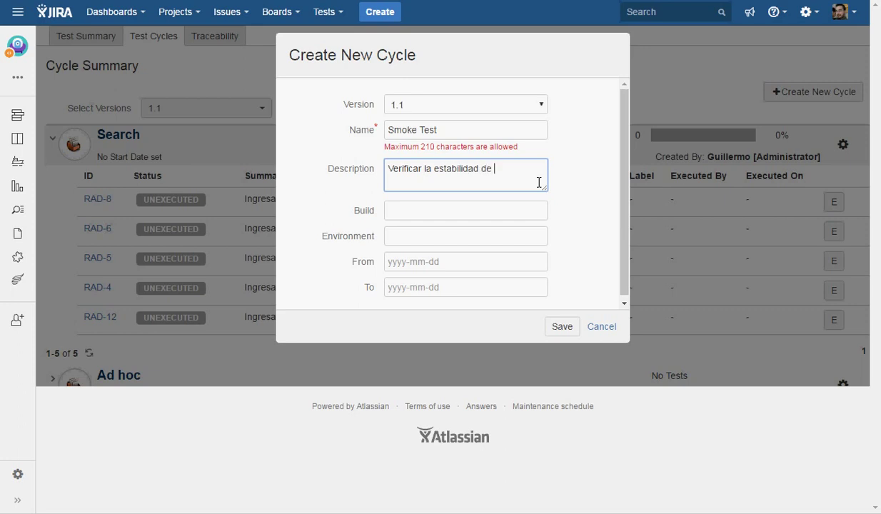
text( la aplicacion)
click(562, 326)
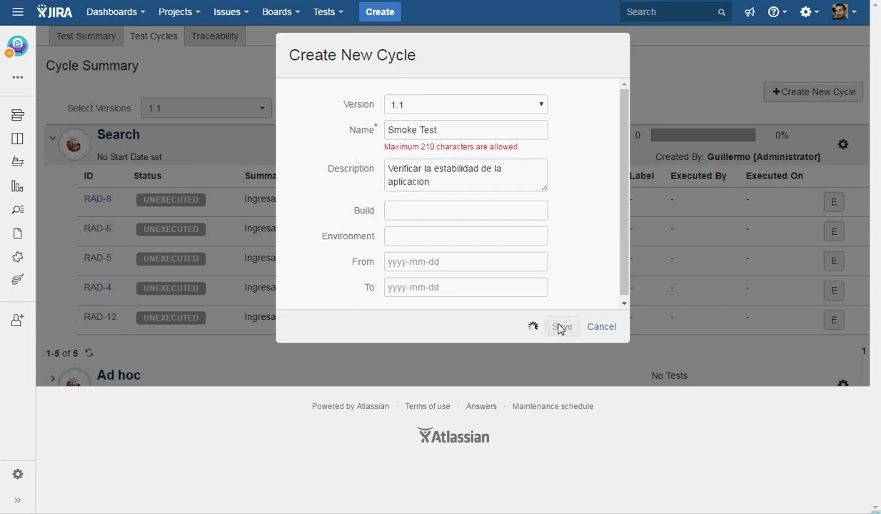
Add the test RAD-16 "Abrir la aplicacion" individually to the Smoke Test cycle
scroll(521, 266, down, 1)
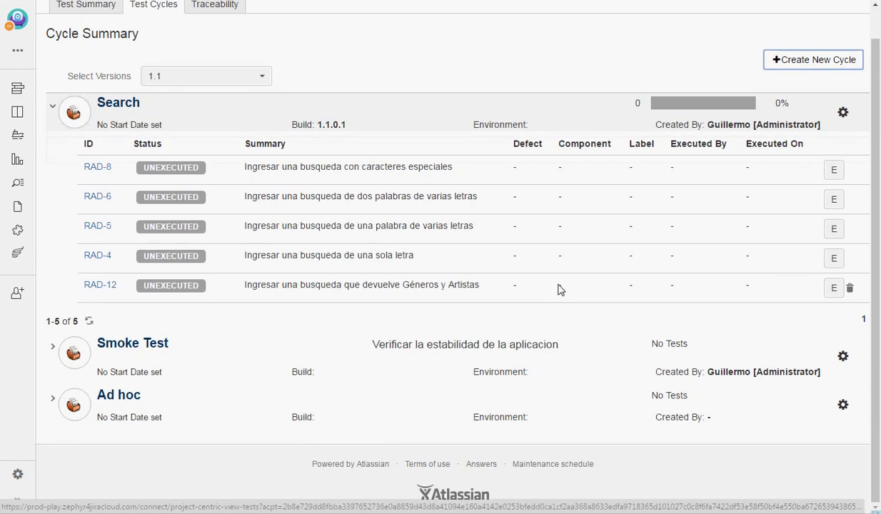
click(52, 348)
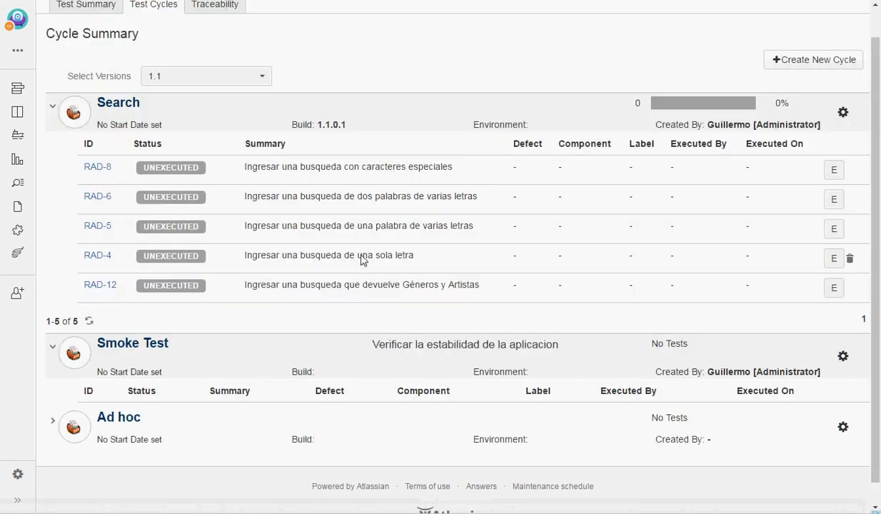
scroll(428, 264, down, 1)
click(842, 333)
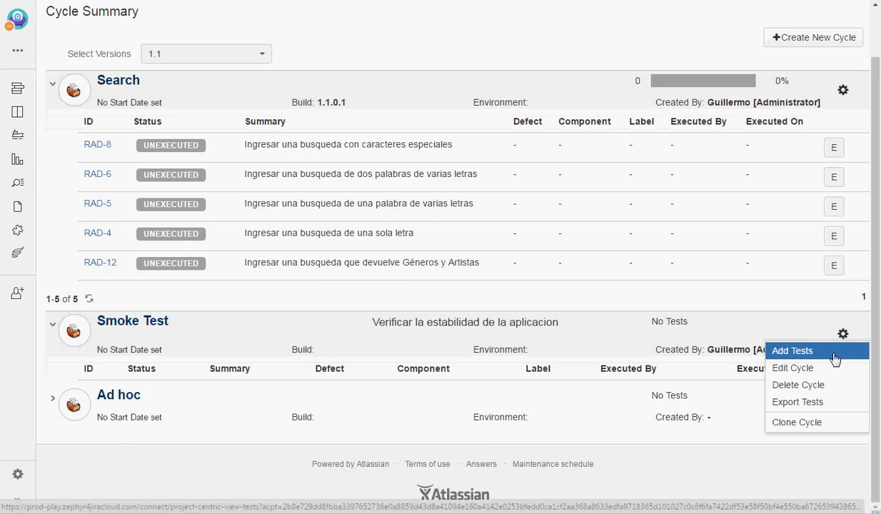
click(834, 356)
click(412, 76)
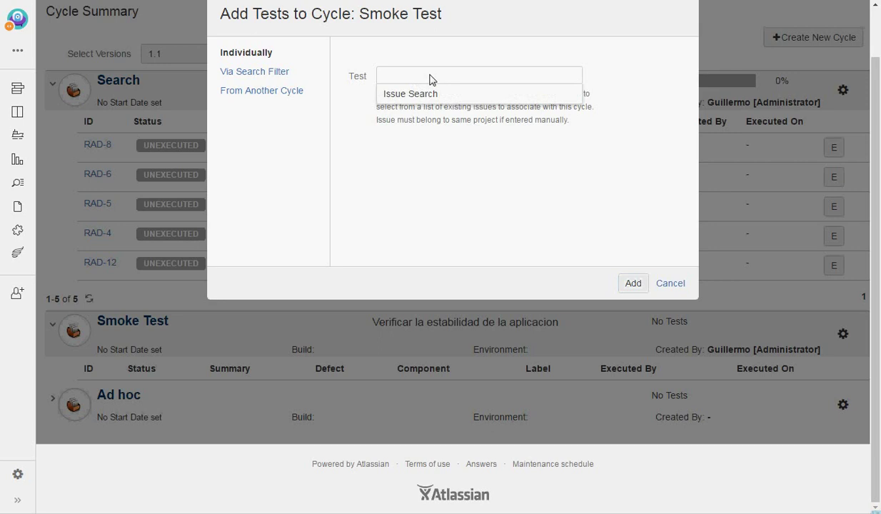
text(Abrir)
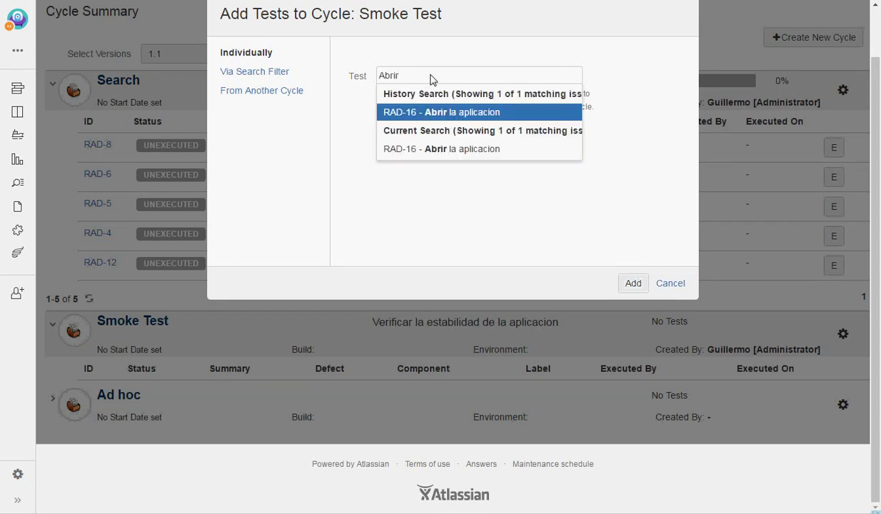
click(450, 112)
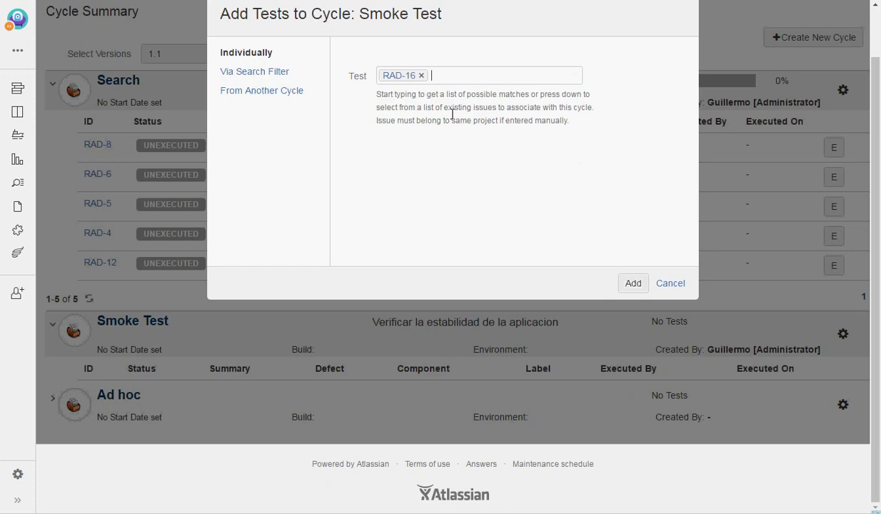
click(635, 286)
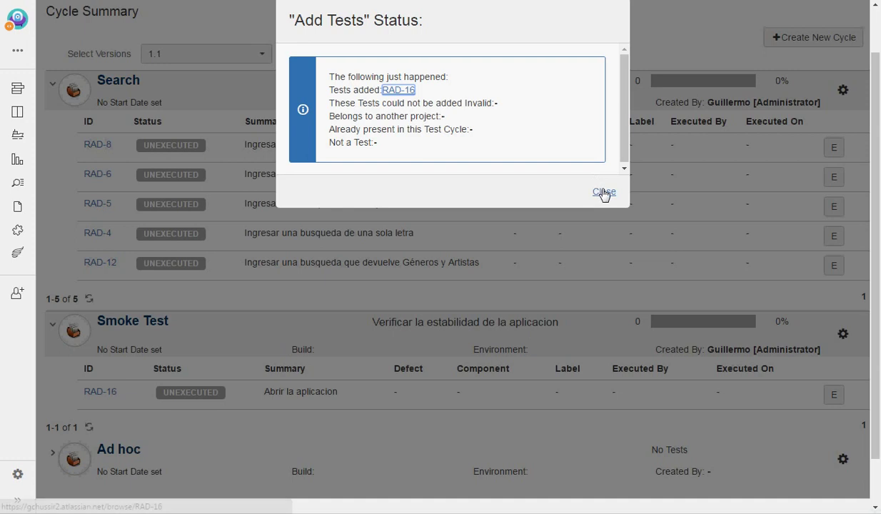
click(603, 191)
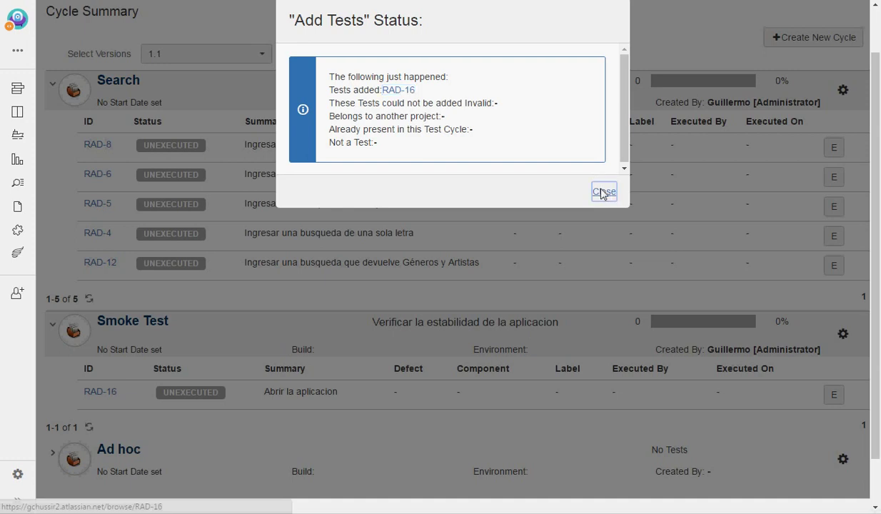
Set the execution status of RAD-16 in the Smoke Test cycle to PASS
scroll(471, 299, down, 1)
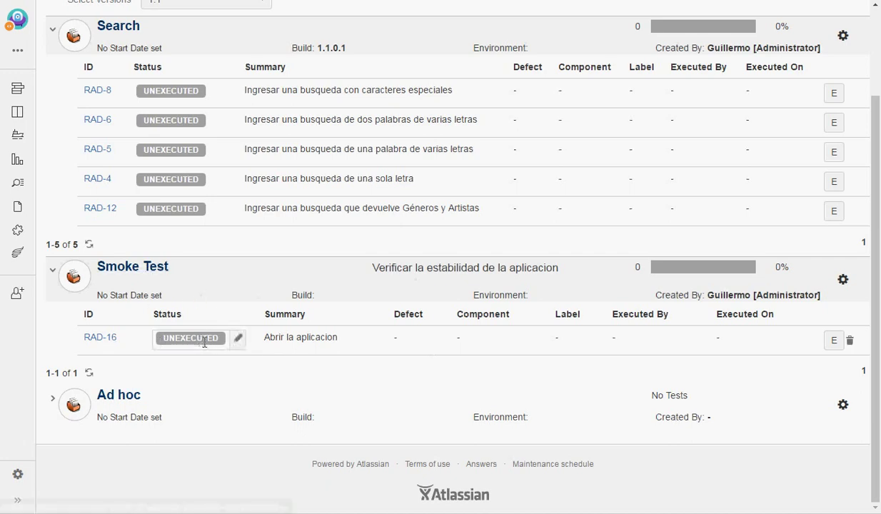
click(237, 338)
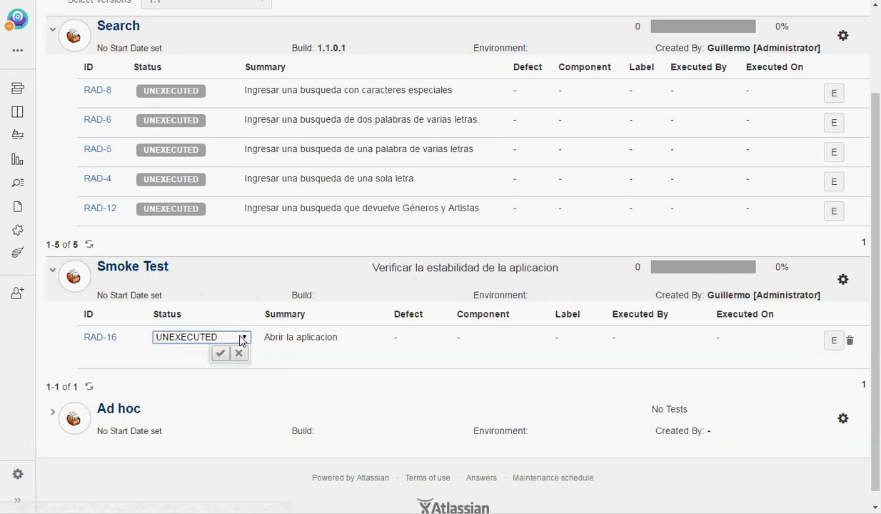
click(238, 340)
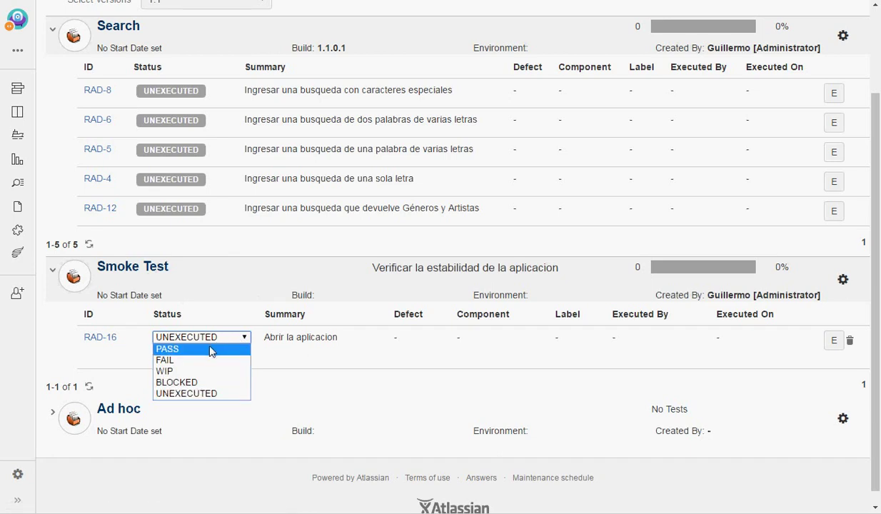
click(211, 350)
click(221, 353)
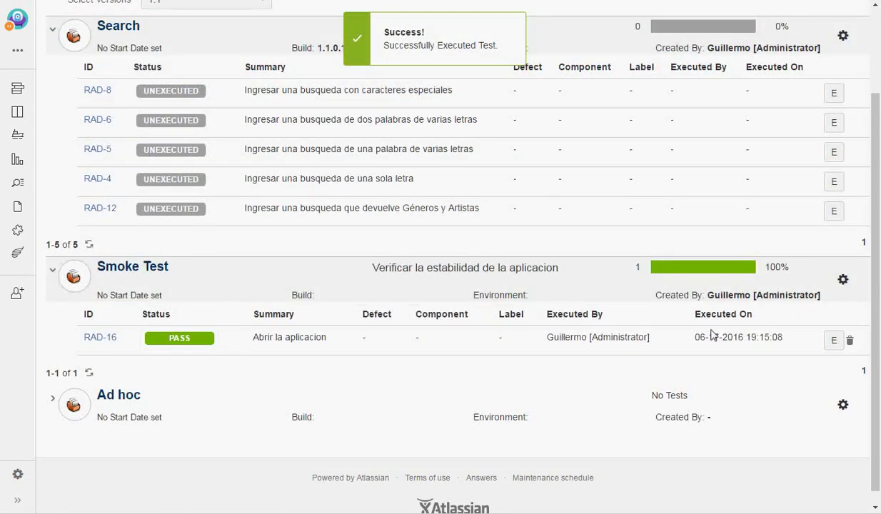
Clone the Smoke Test cycle in version 1.1 as "CLONE - Smoke Test" with build 1.5
click(843, 278)
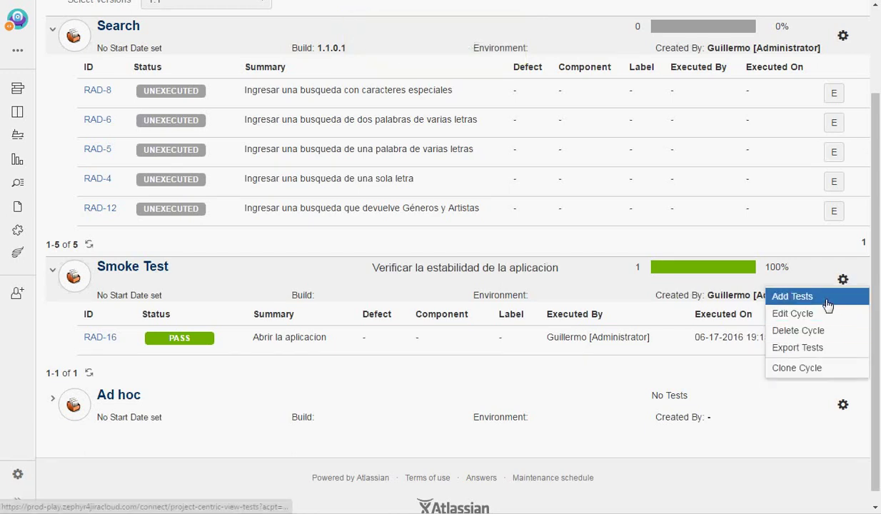
click(818, 367)
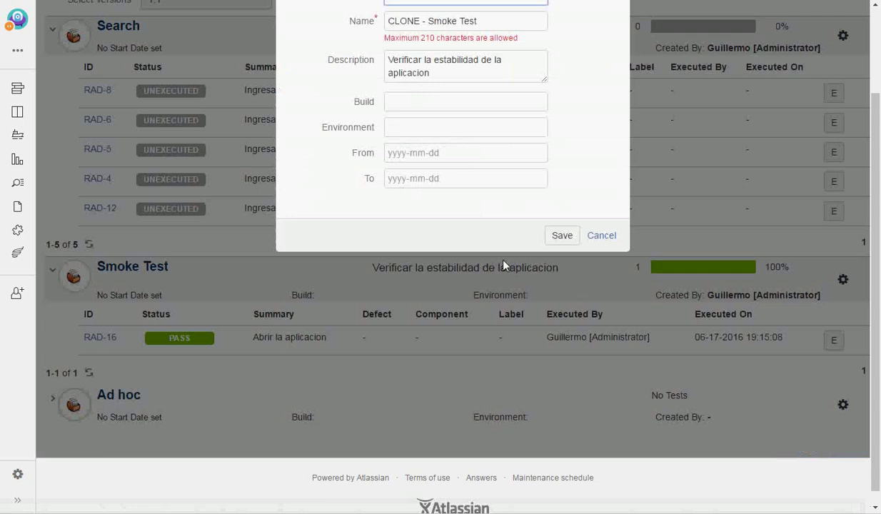
scroll(580, 177, up, 2)
click(429, 211)
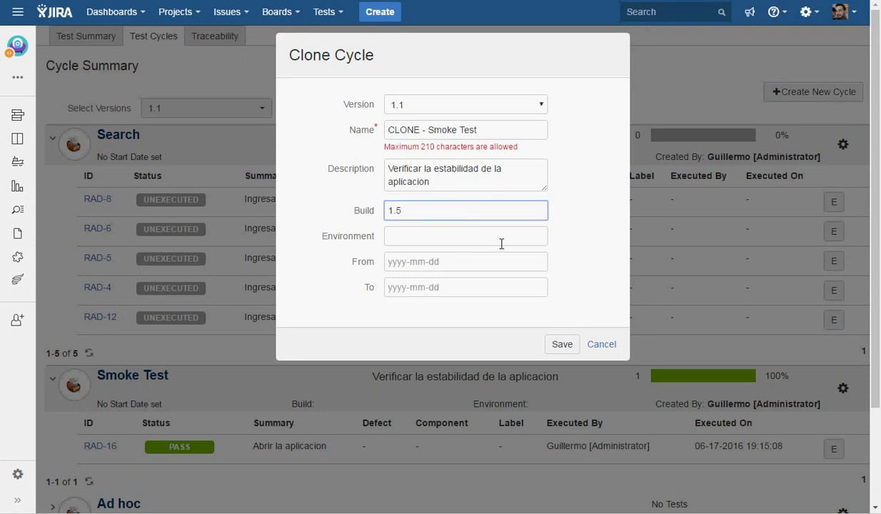
click(561, 344)
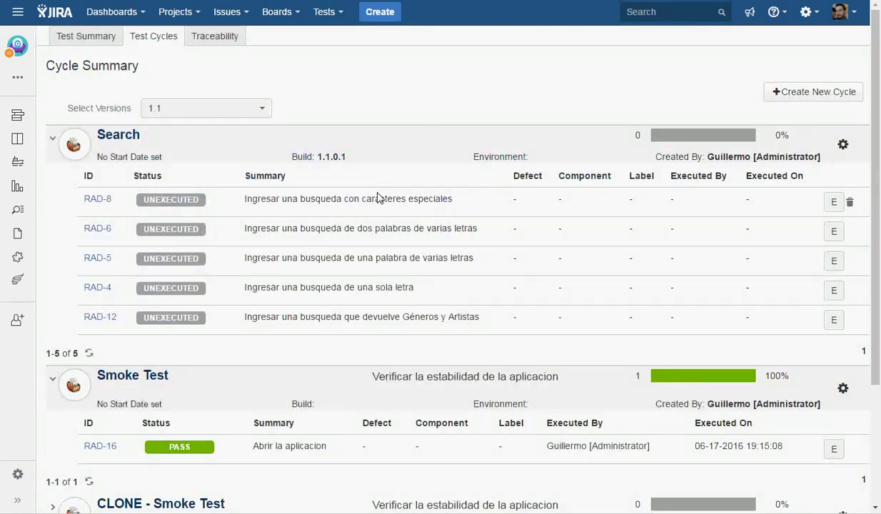
Expand the CLONE - Smoke Test cycle and open the execution page of its test RAD-16
scroll(371, 189, down, 3)
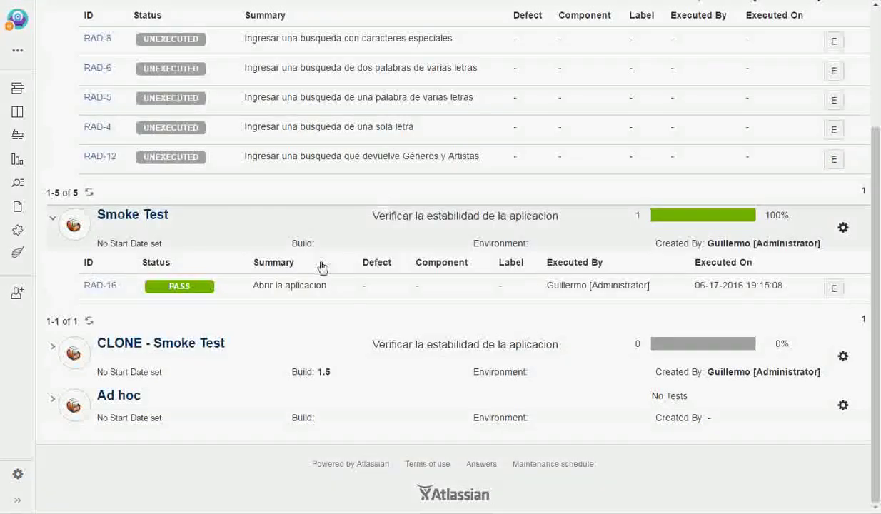
click(53, 347)
scroll(240, 305, down, 2)
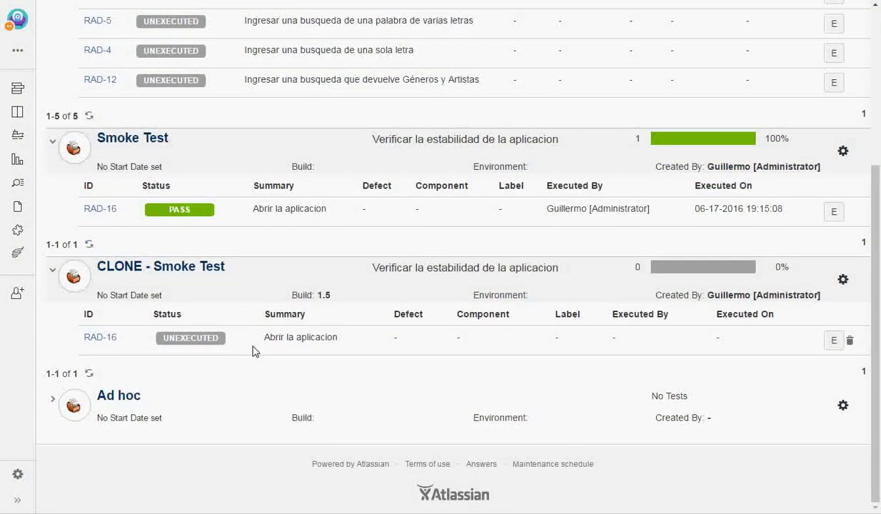
click(230, 341)
click(239, 337)
click(319, 344)
click(410, 329)
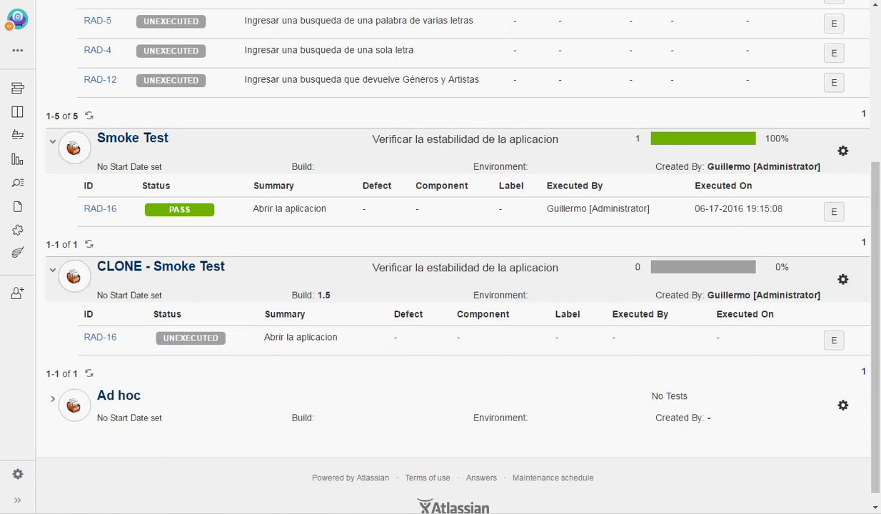
click(835, 342)
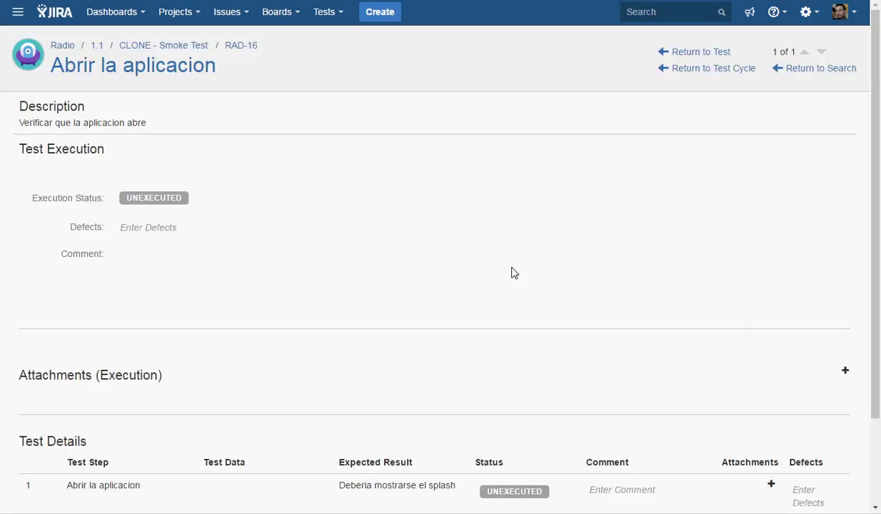
Set test step 1 "Abrir la aplicacion" to PASS and execute the whole test with status PASS
scroll(304, 192, down, 2)
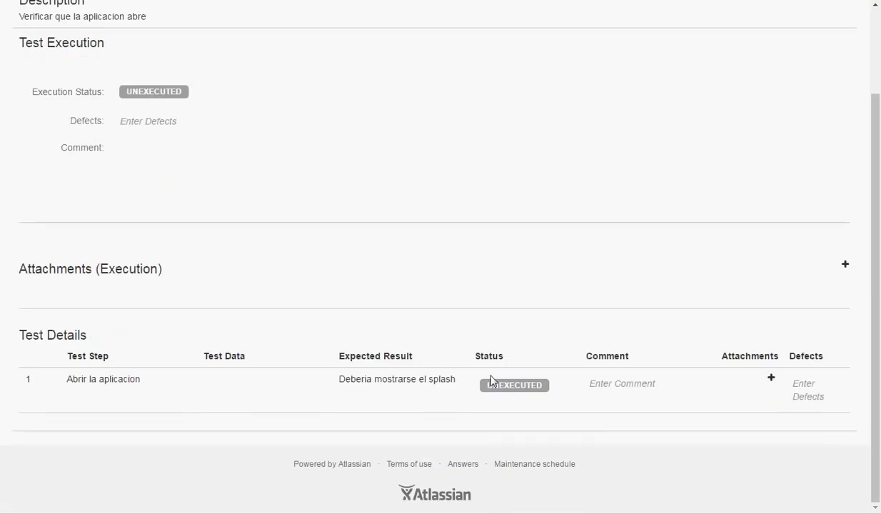
click(508, 391)
click(523, 391)
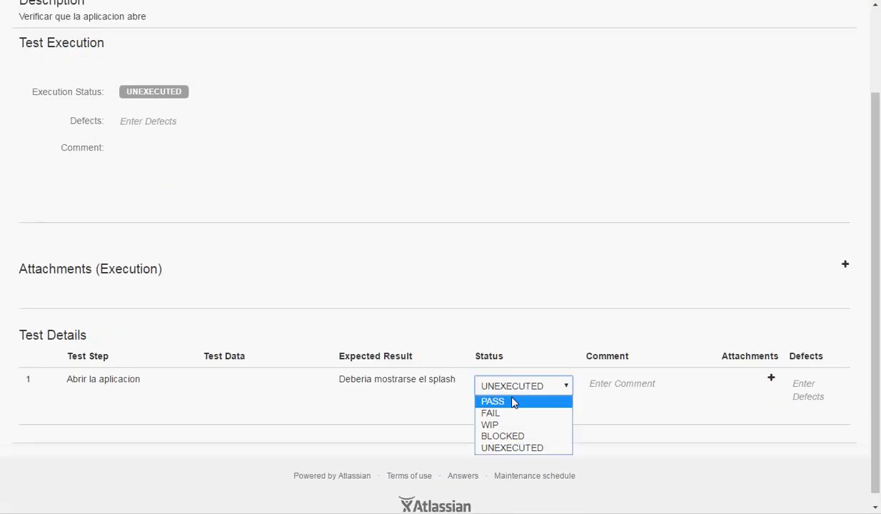
click(514, 401)
click(552, 322)
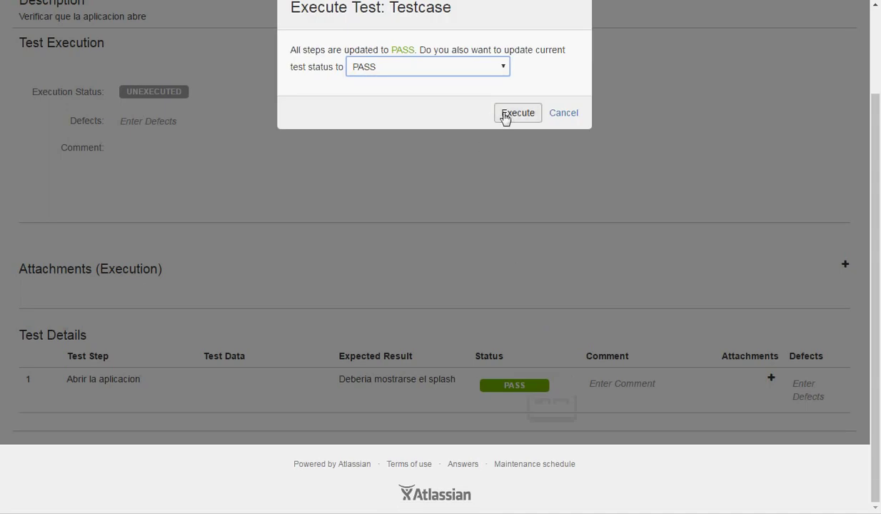
click(511, 114)
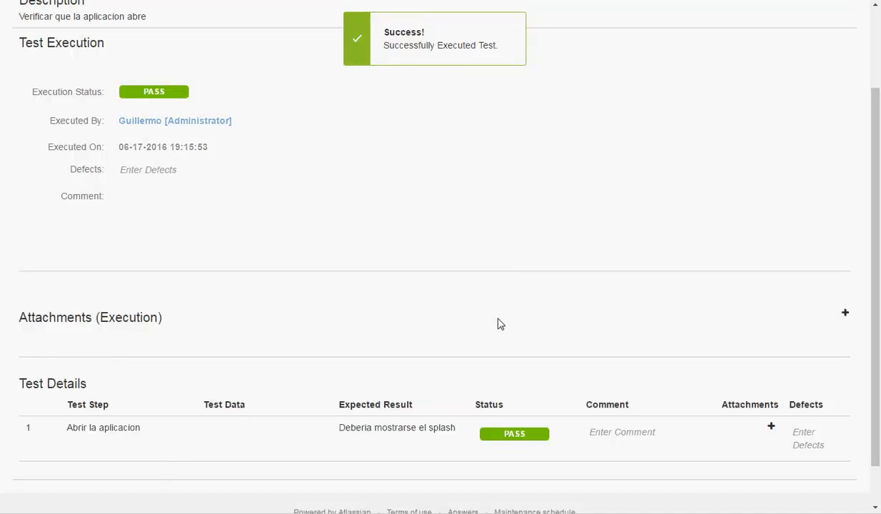
Set test step 1 "Abrir la aplicacion" to FAIL and execute the whole test with status FAIL
scroll(500, 324, down, 1)
click(537, 390)
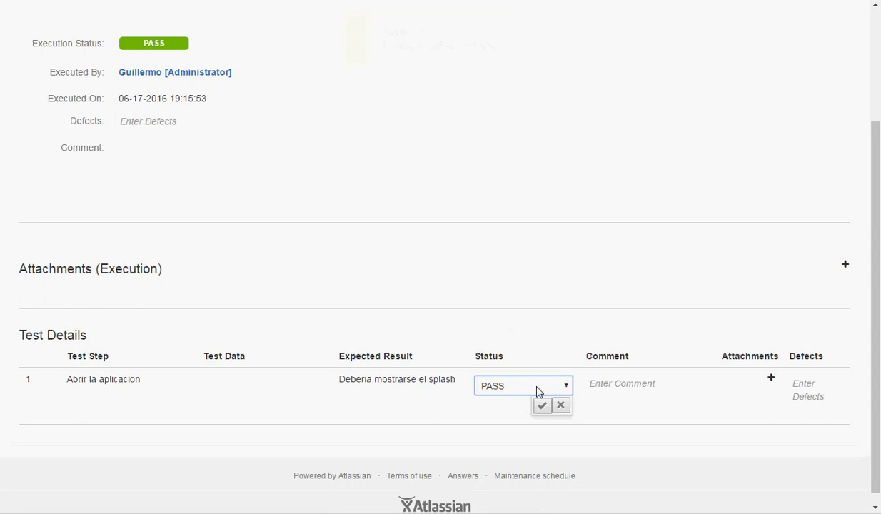
click(519, 384)
click(516, 412)
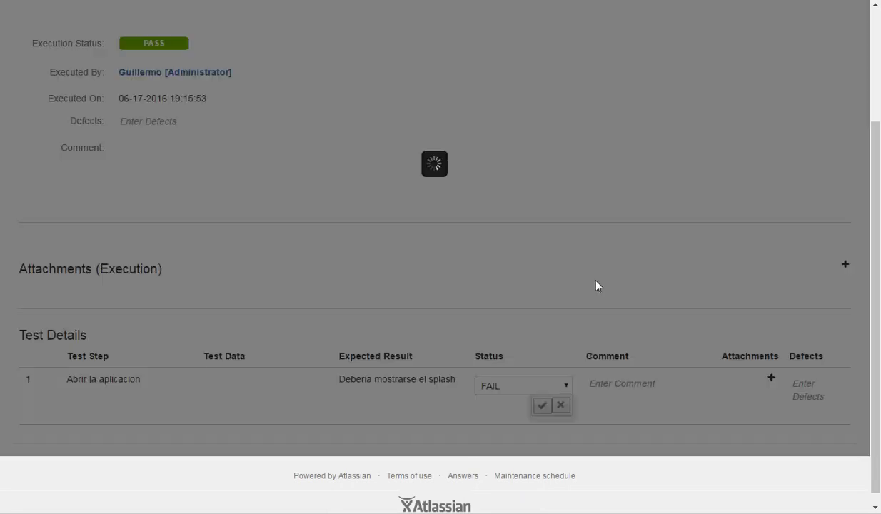
scroll(518, 118, up, 1)
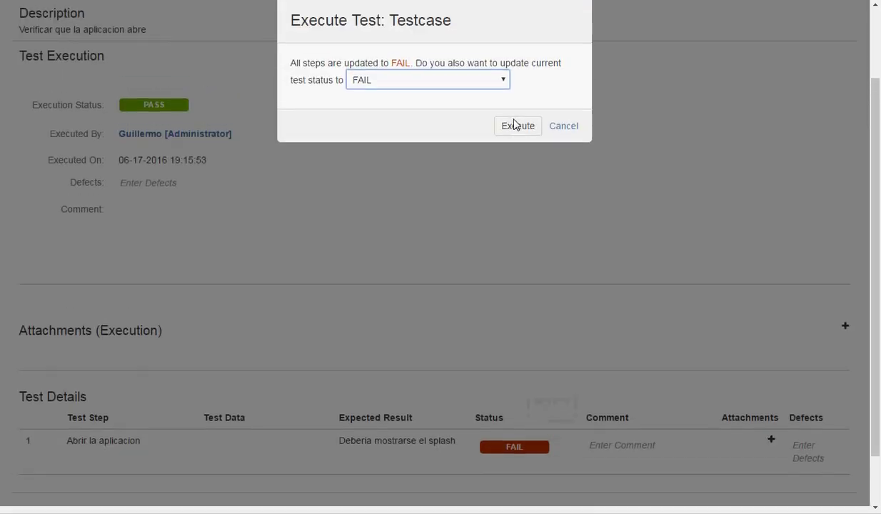
click(517, 127)
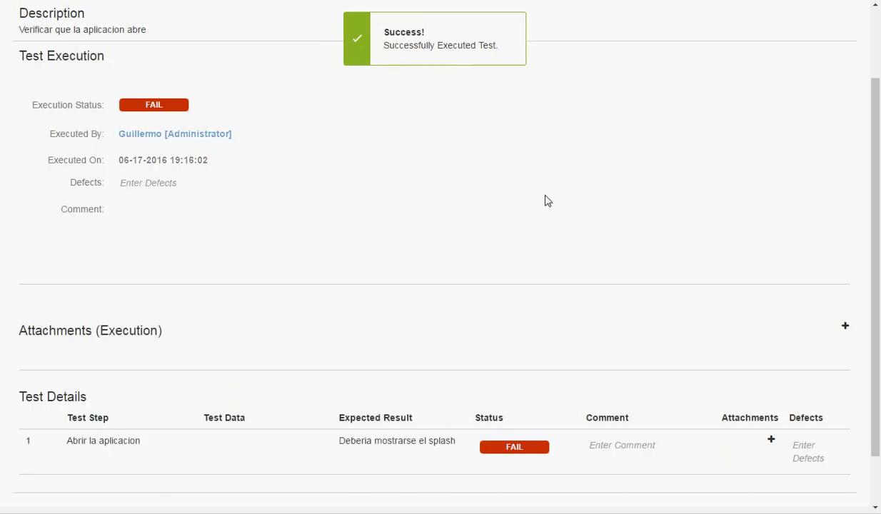
Start a new defect issue for test step 1 with the summary "Aplicacion crashea apenas abre" and issue type Bug
scroll(571, 228, down, 2)
click(807, 387)
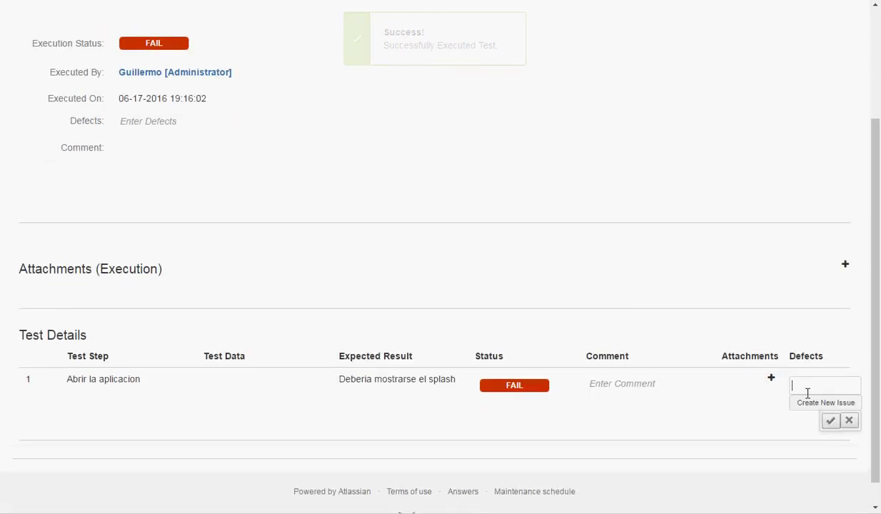
click(818, 403)
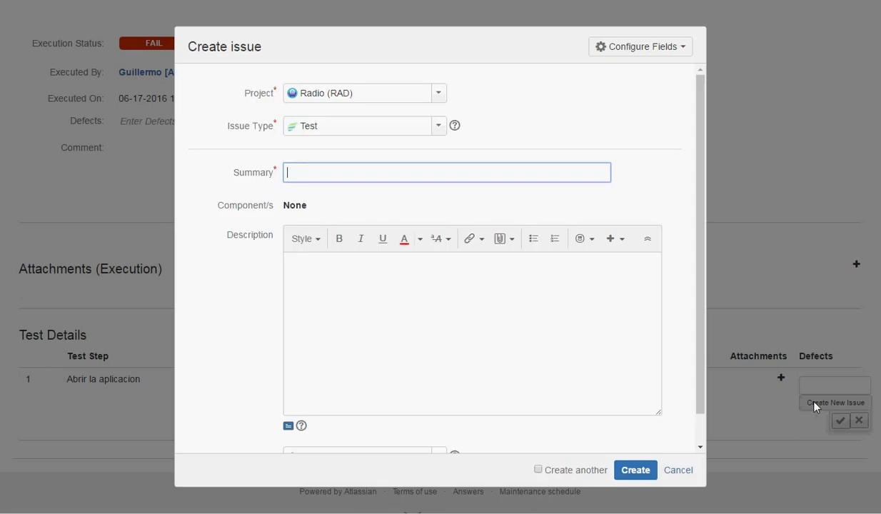
text(Aplicacion crashea apenas abre)
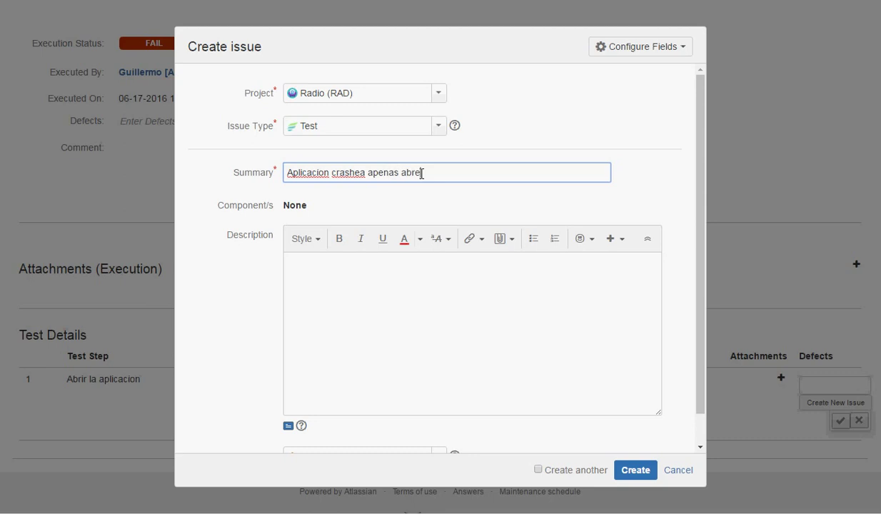
drag(422, 174, 189, 167)
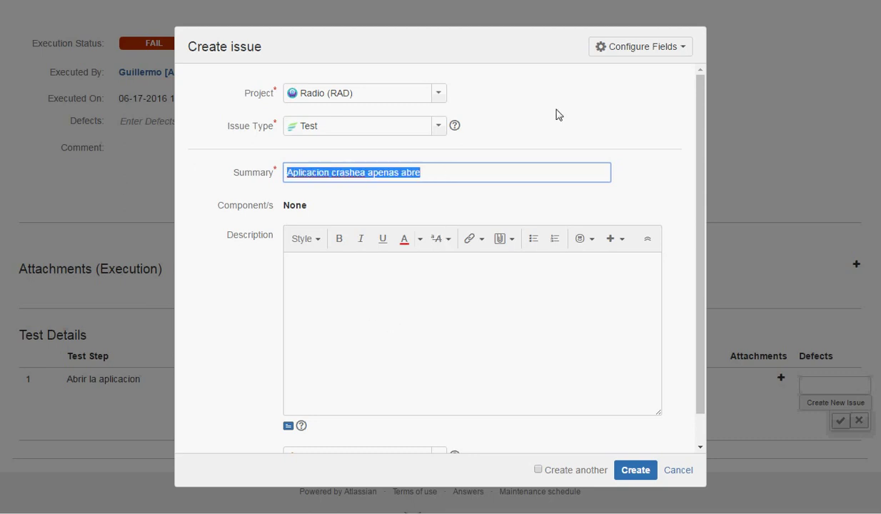
click(457, 114)
click(438, 126)
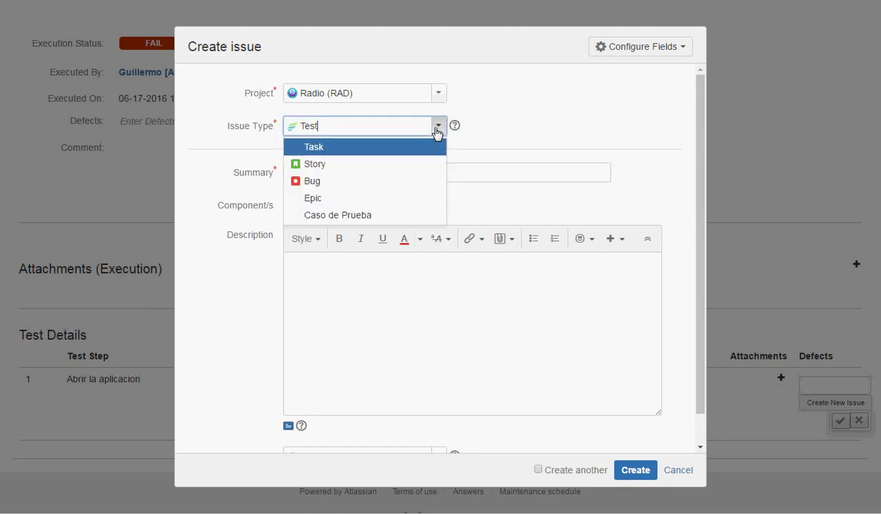
click(373, 182)
click(499, 119)
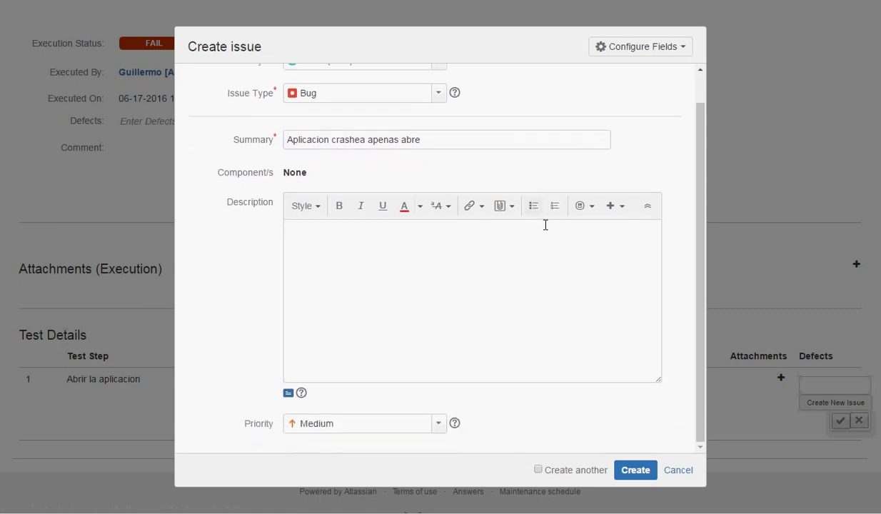
scroll(228, 278, up, 1)
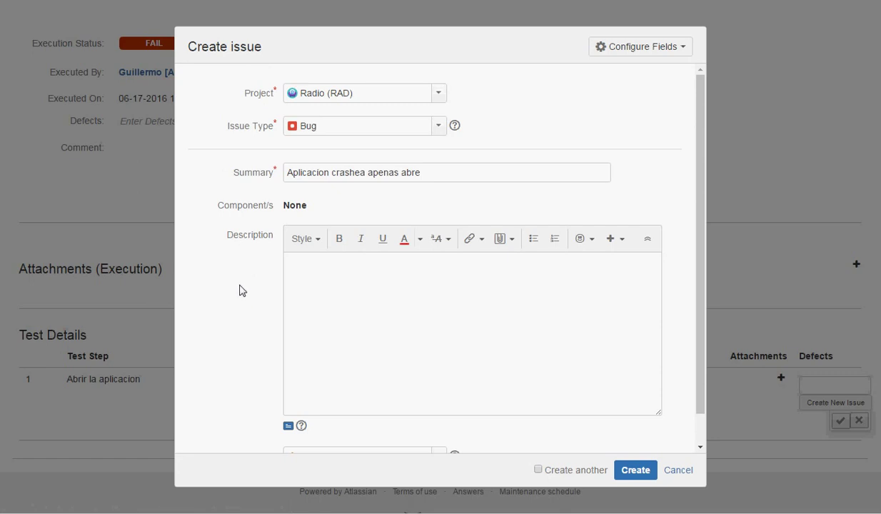
Switch the new issue's type to Test and back to Bug
click(436, 128)
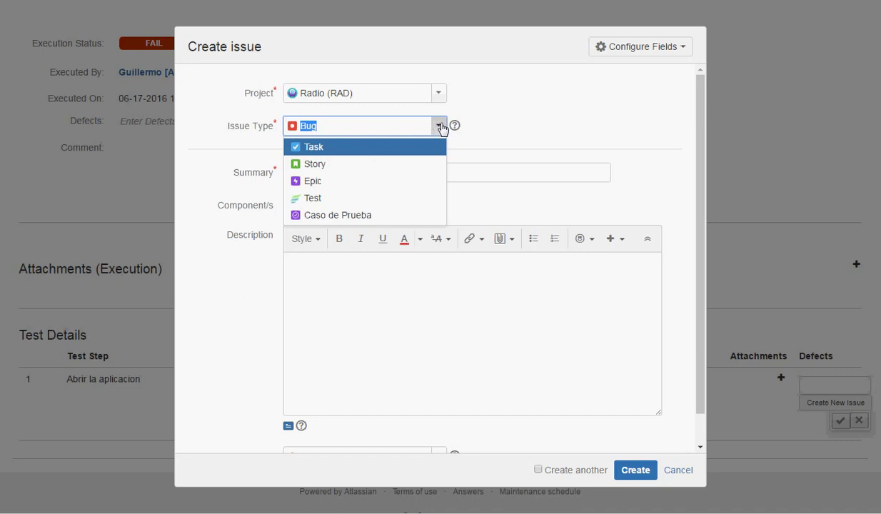
click(350, 197)
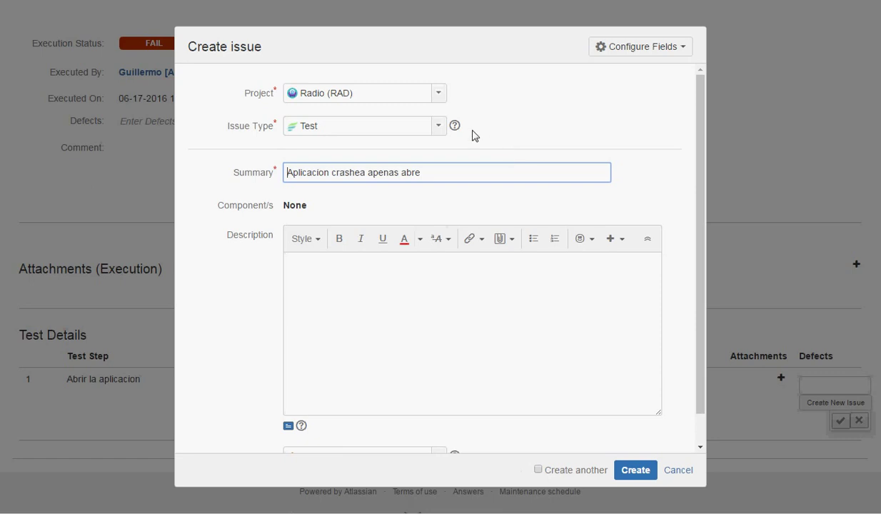
click(437, 126)
click(386, 179)
click(574, 125)
Choose the bug's priority, create the issue and save it as the defect of test step 1
scroll(553, 233, down, 2)
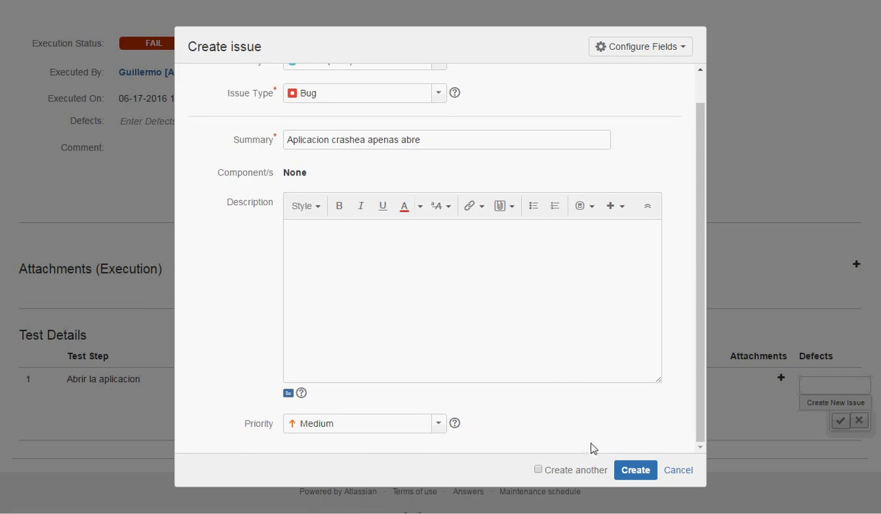
click(396, 422)
click(404, 444)
click(638, 467)
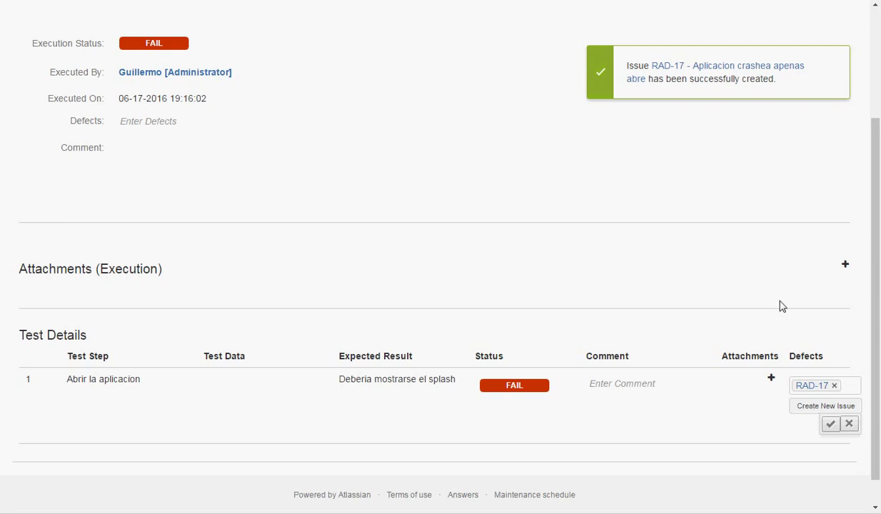
click(412, 244)
Return to the test cycle planning view and examine the defects filed for RAD-16 in CLONE - Smoke Test
scroll(417, 235, up, 3)
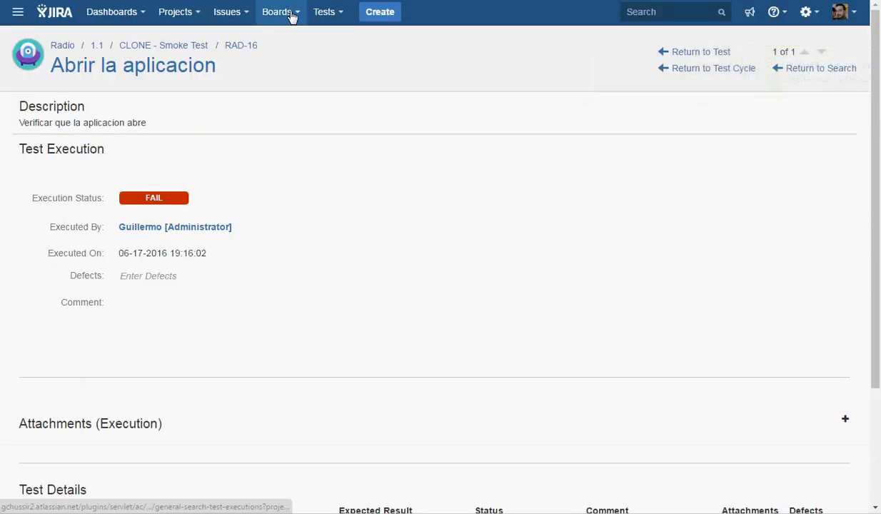
click(316, 15)
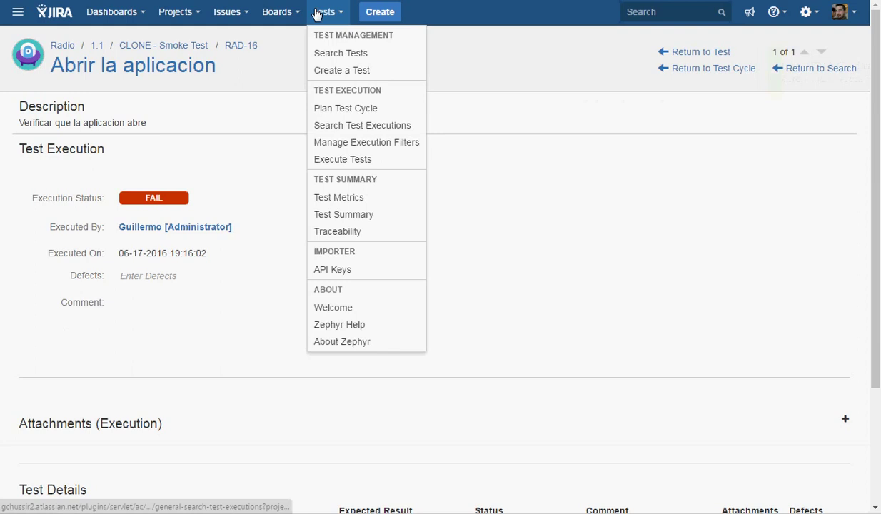
click(356, 112)
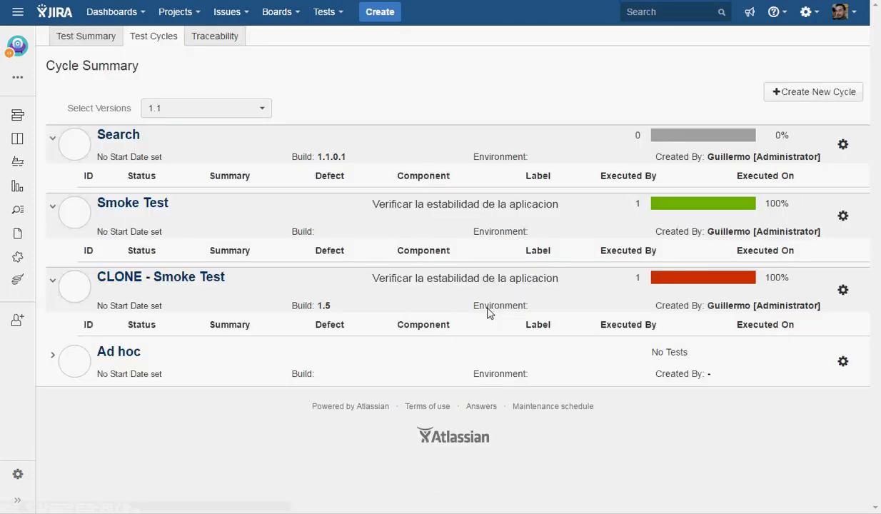
scroll(477, 282, down, 3)
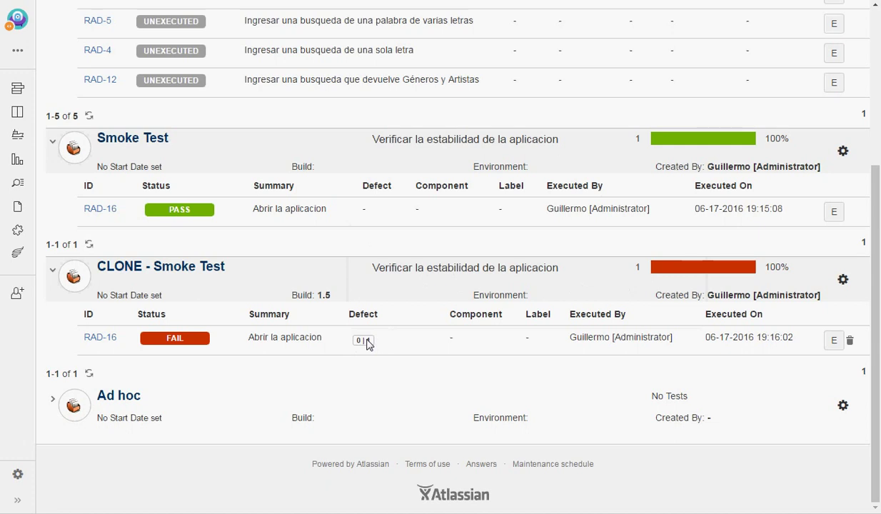
mouse_move(368, 343)
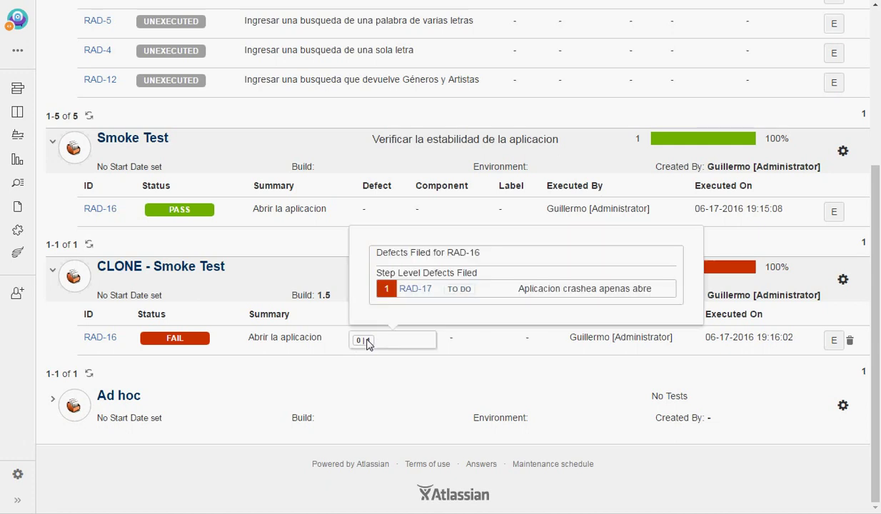
Open the project's test metrics to examine the execution charts
scroll(467, 346, up, 3)
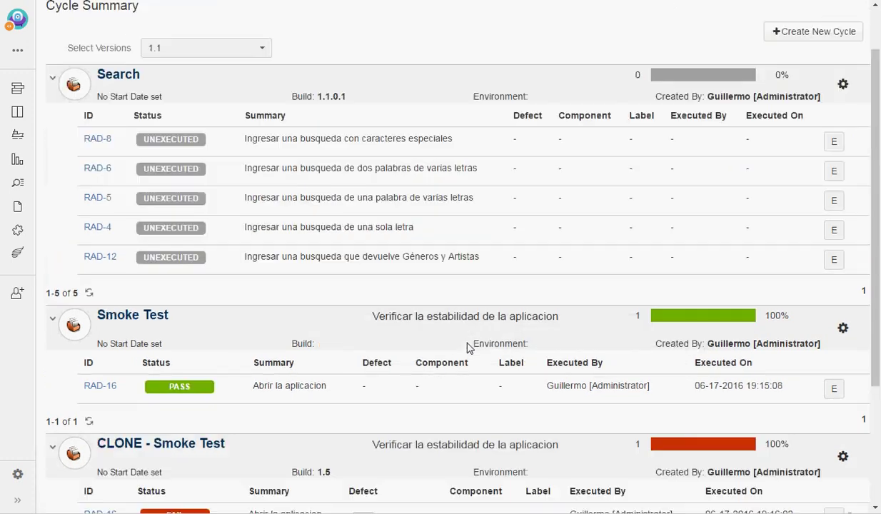
click(329, 22)
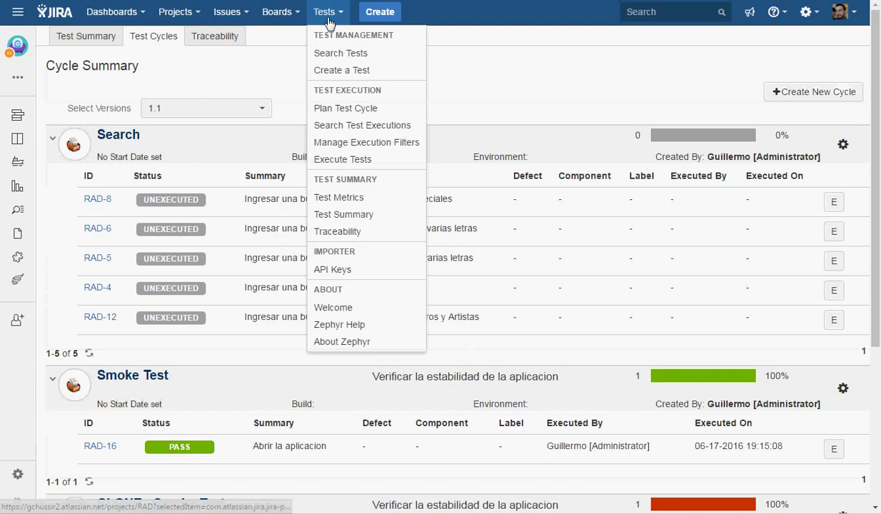
click(340, 197)
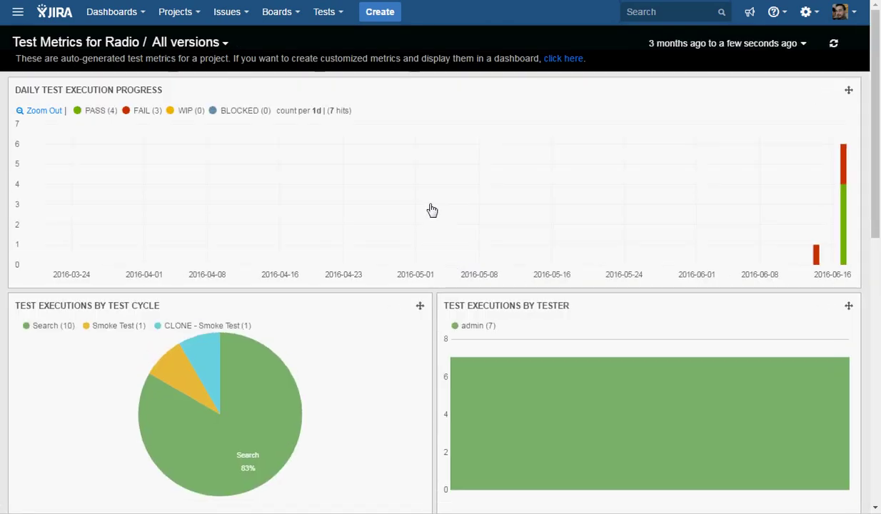
Examine the project's remaining test metrics, including executions by date and the execution list
scroll(429, 220, down, 3)
scroll(428, 218, down, 2)
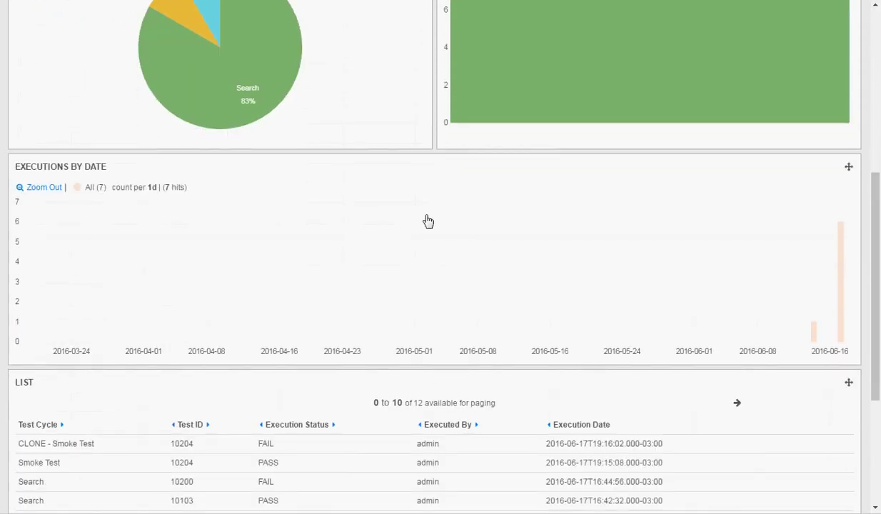
scroll(428, 219, up, 4)
scroll(428, 219, up, 1)
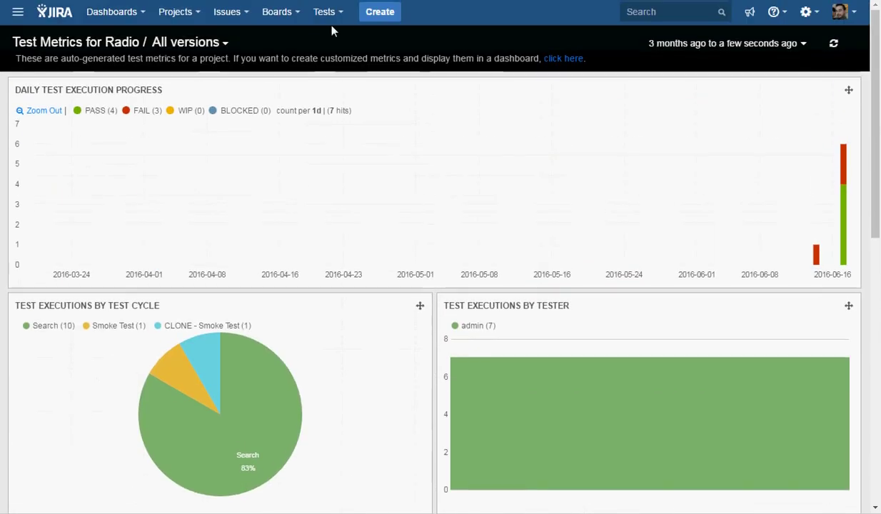
Open the traceability reports and search for issues of type Story across all versions
click(325, 12)
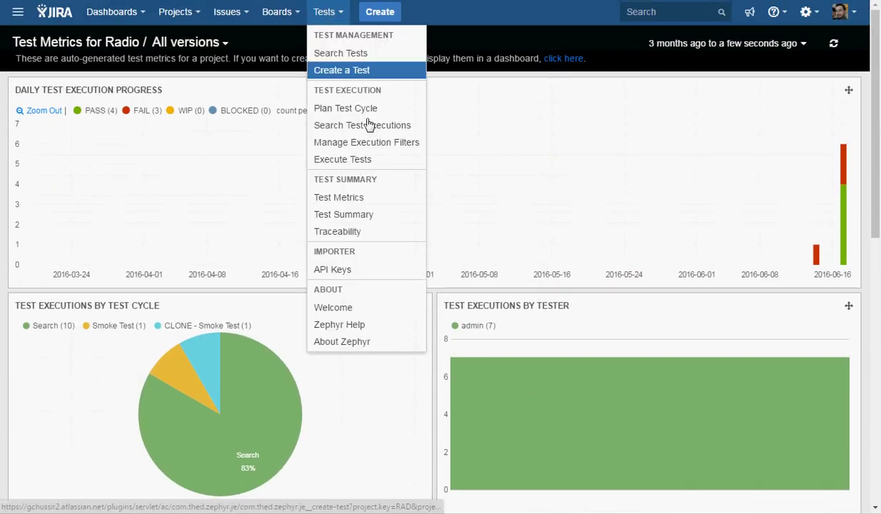
click(378, 232)
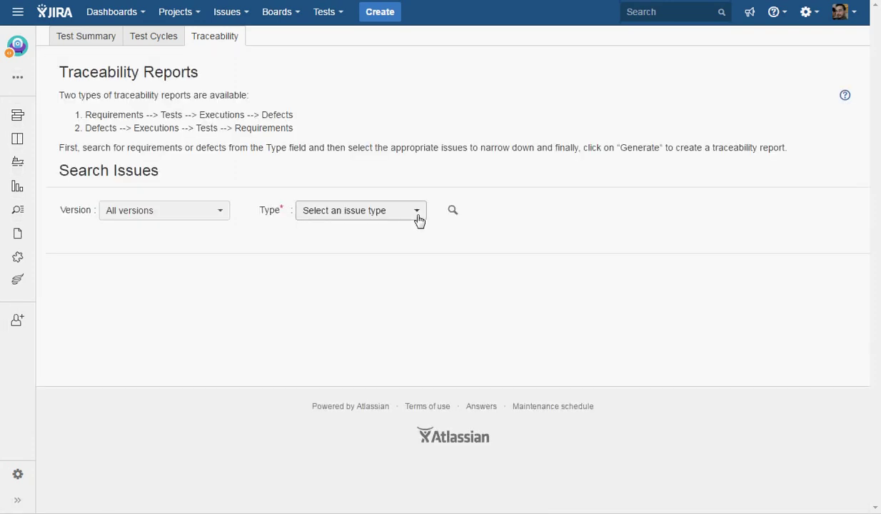
click(222, 211)
click(318, 213)
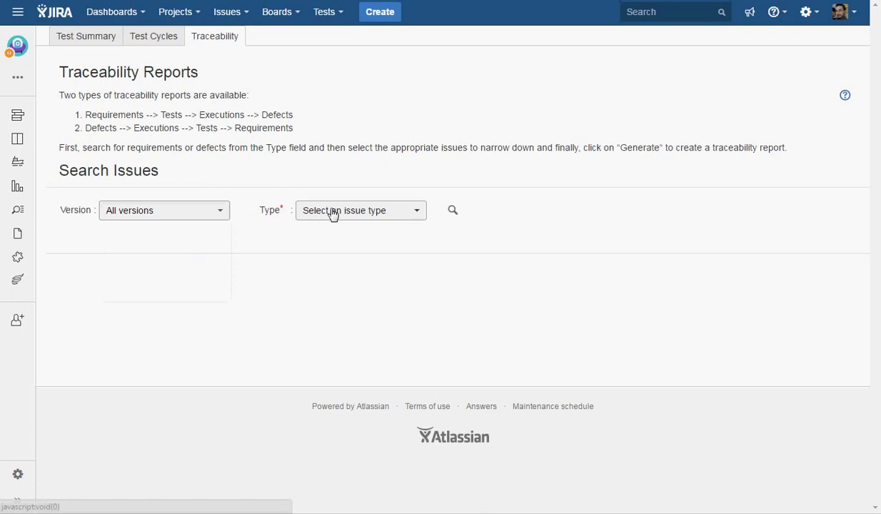
click(336, 323)
click(452, 212)
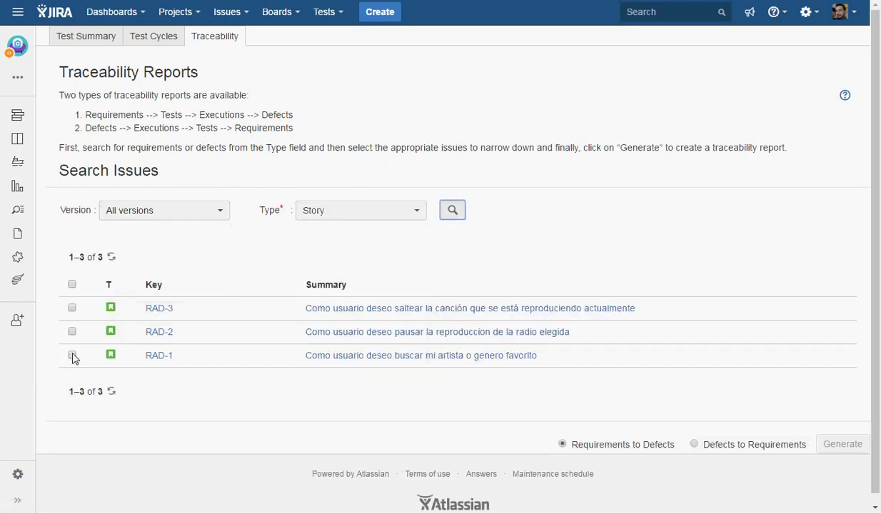
Generate the Requirements to Defects traceability report for RAD-1 and examine its requirement summary and the executions of RAD-8
click(73, 356)
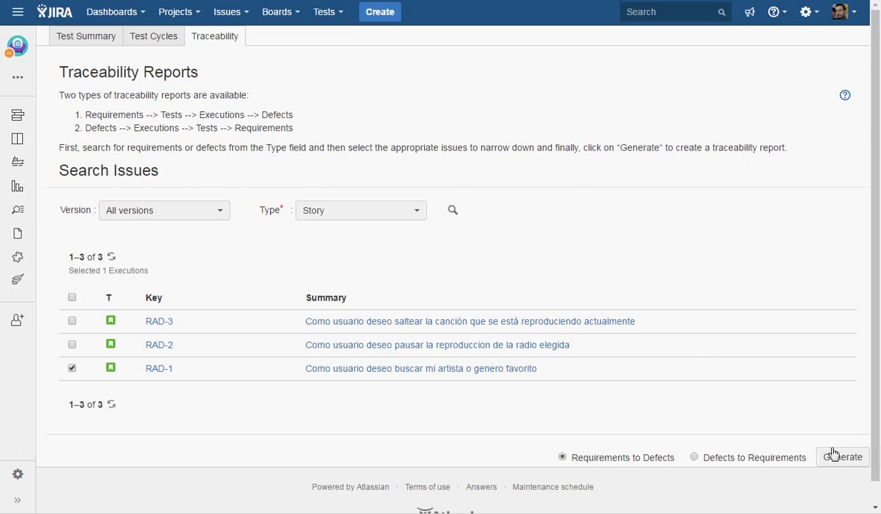
click(840, 456)
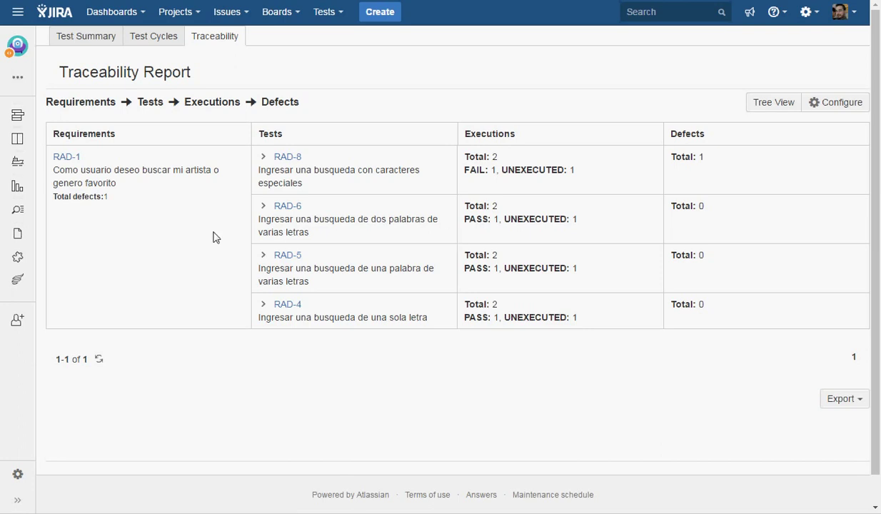
drag(52, 172, 148, 186)
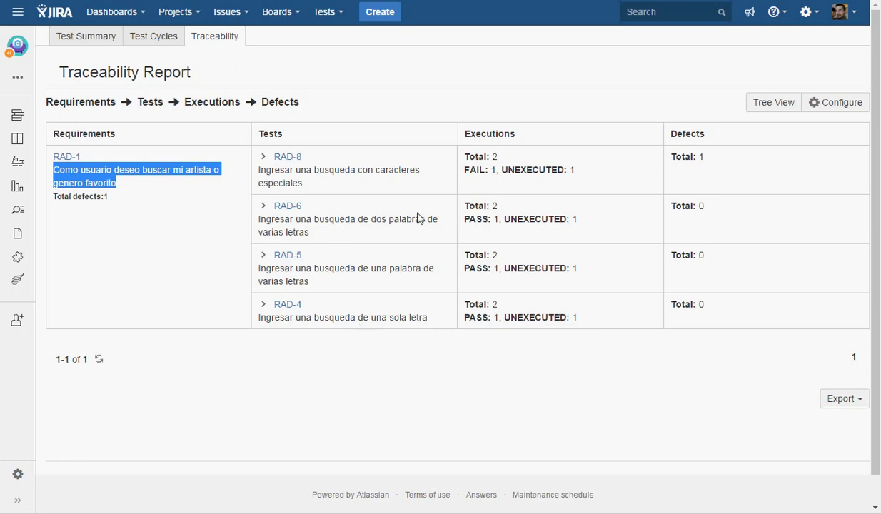
drag(468, 157, 473, 178)
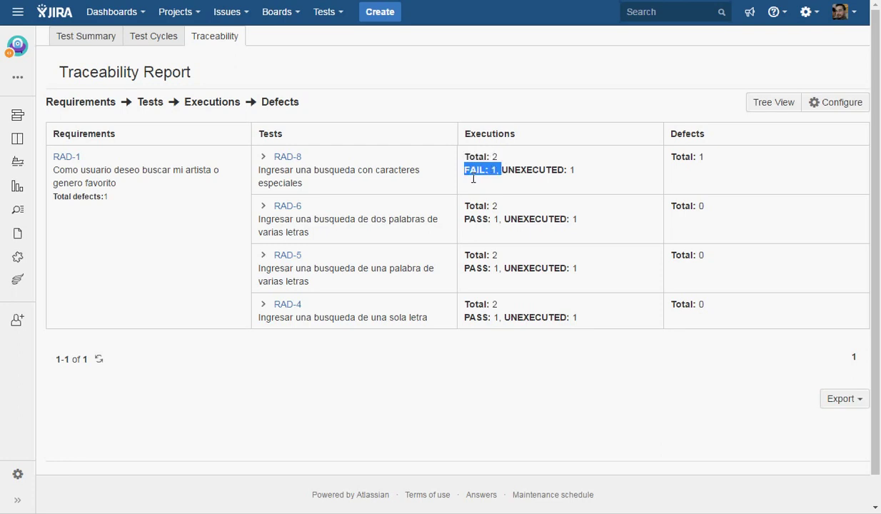
click(531, 160)
Bring up the available test management and reporting options
click(325, 13)
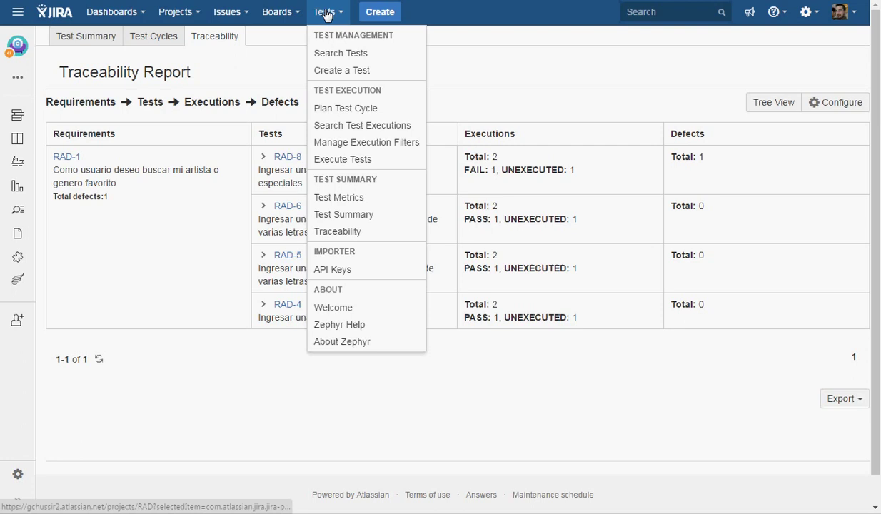